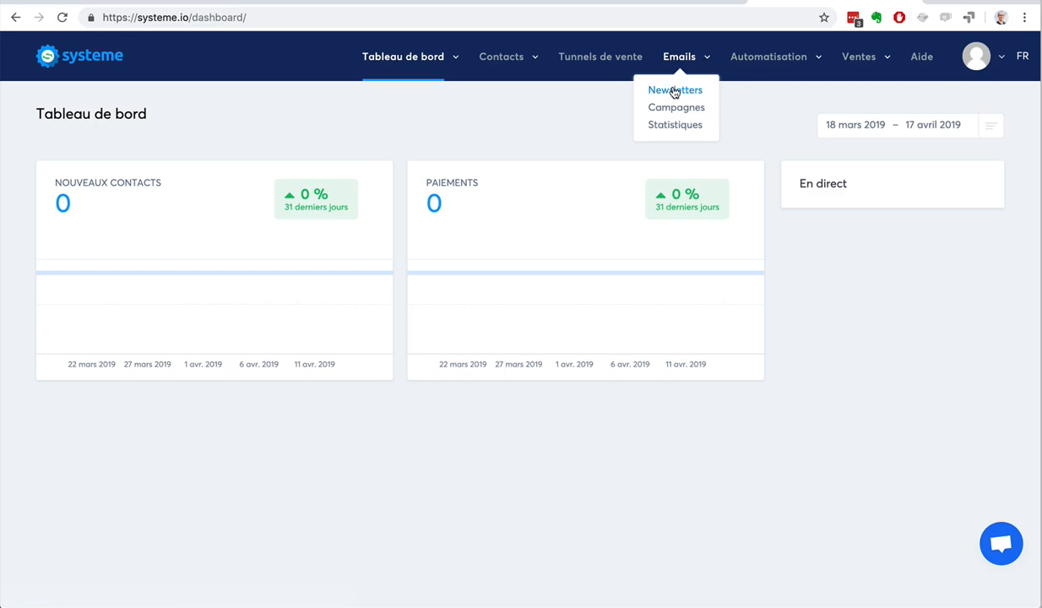
# - Start a new newsletter and set its subject to "La méthode "AGIR" pour investir dans l'immobilier"
pyautogui.click(675, 90)
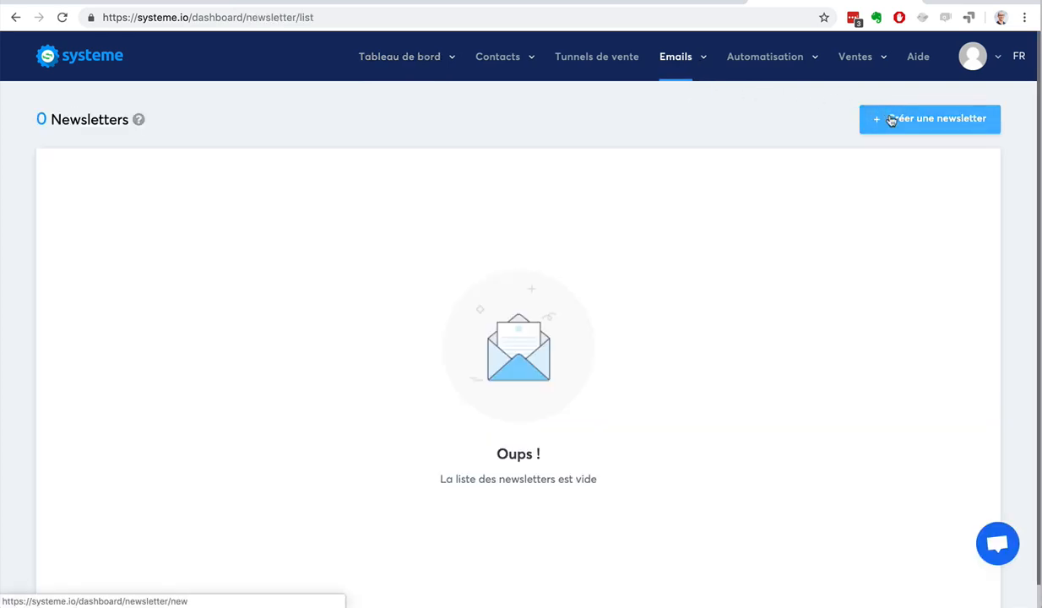
pyautogui.moveTo(690, 60)
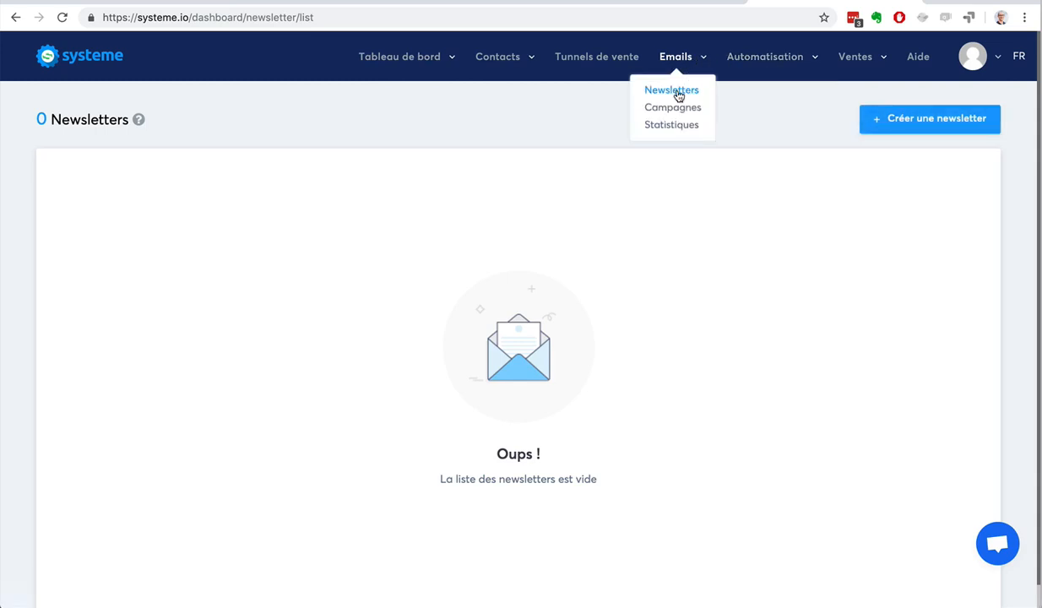
pyautogui.click(926, 121)
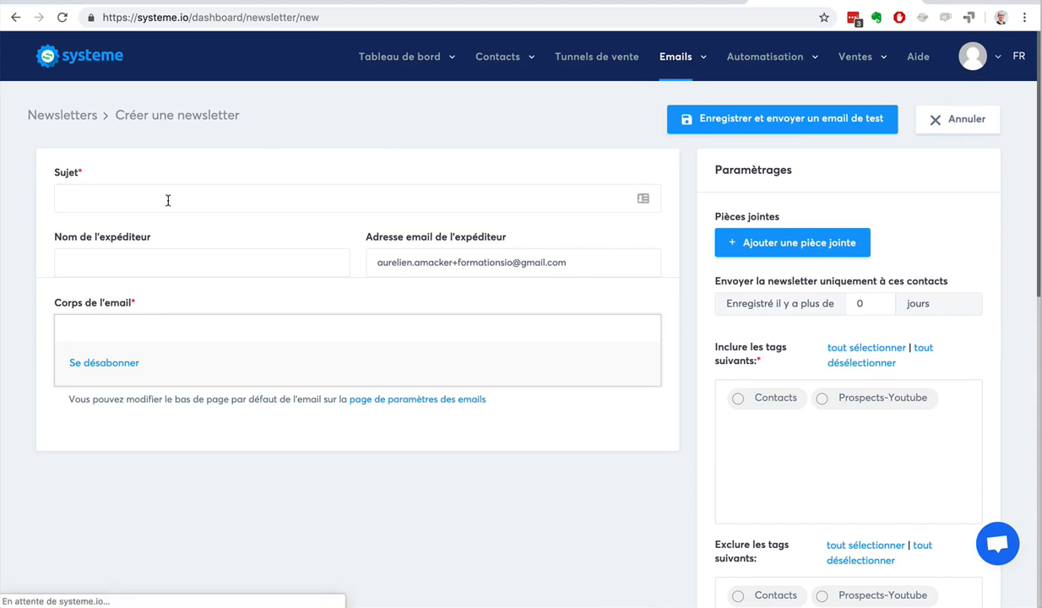
pyautogui.click(167, 200)
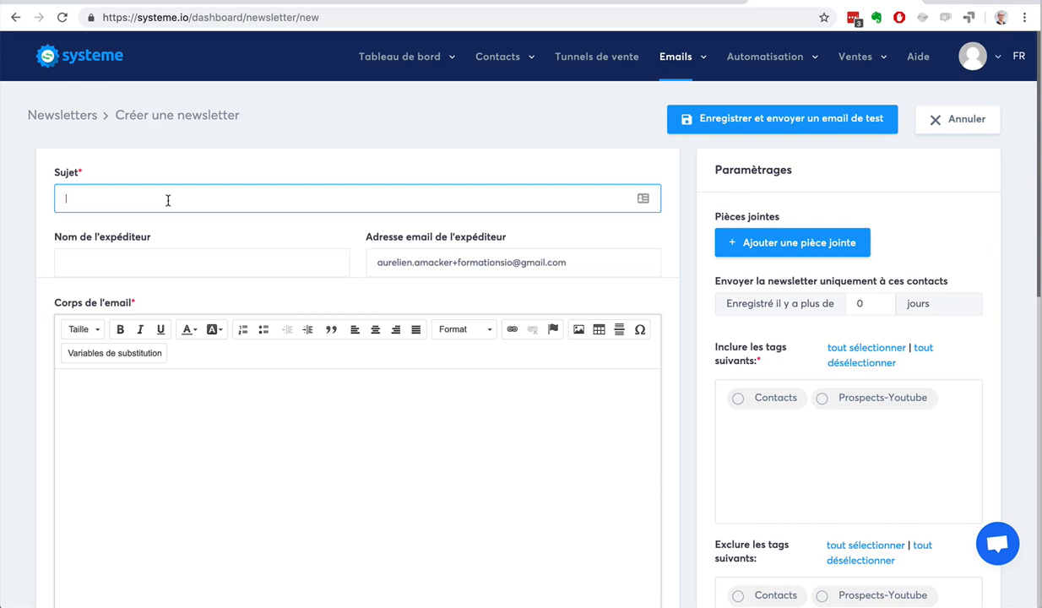
pyautogui.write('La méthode "AGIR" p')
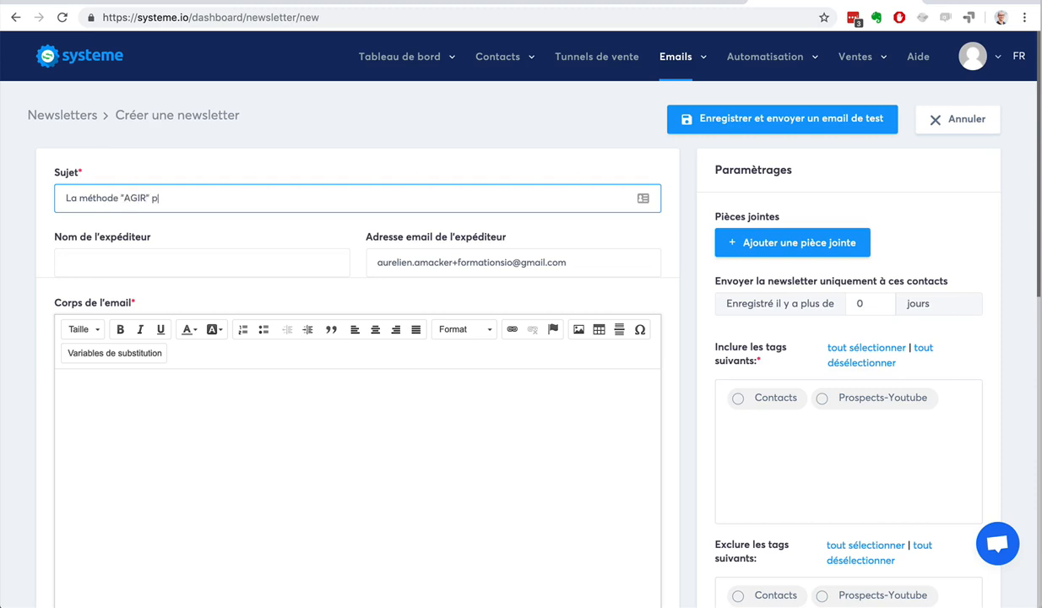
pyautogui.write("our investir dans l'immobilier")
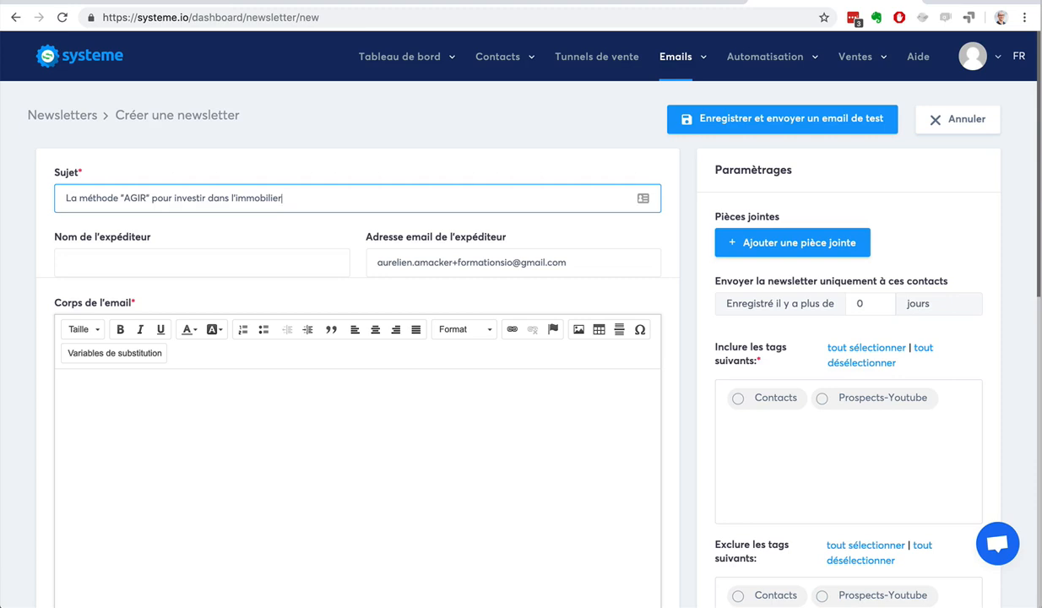
pyautogui.click(132, 263)
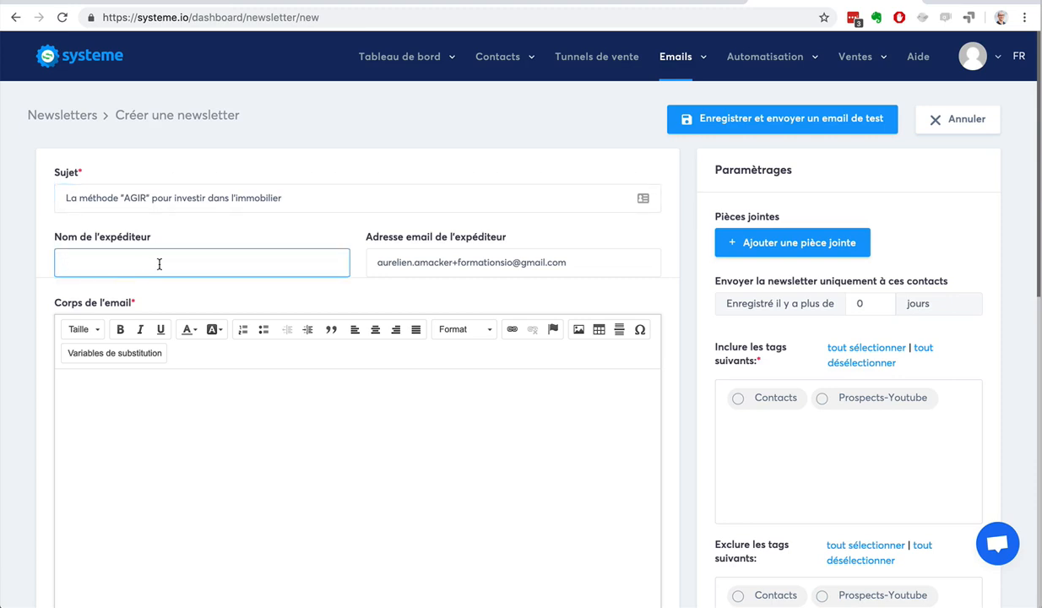
# - Open the account's email settings and check the help for the SendGrid API key and the test email address field
pyautogui.click(978, 60)
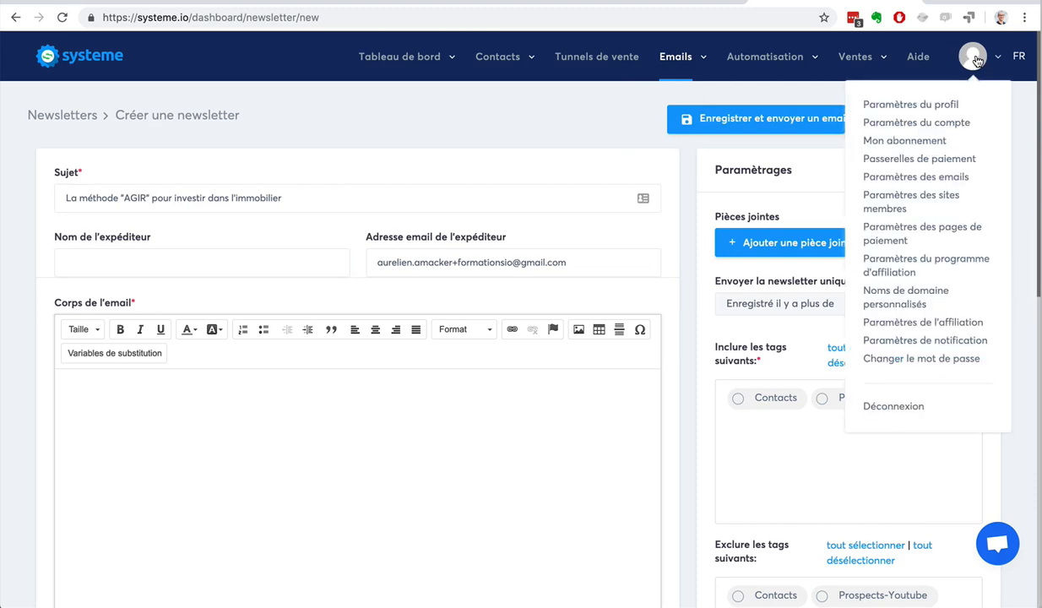
pyautogui.click(929, 179)
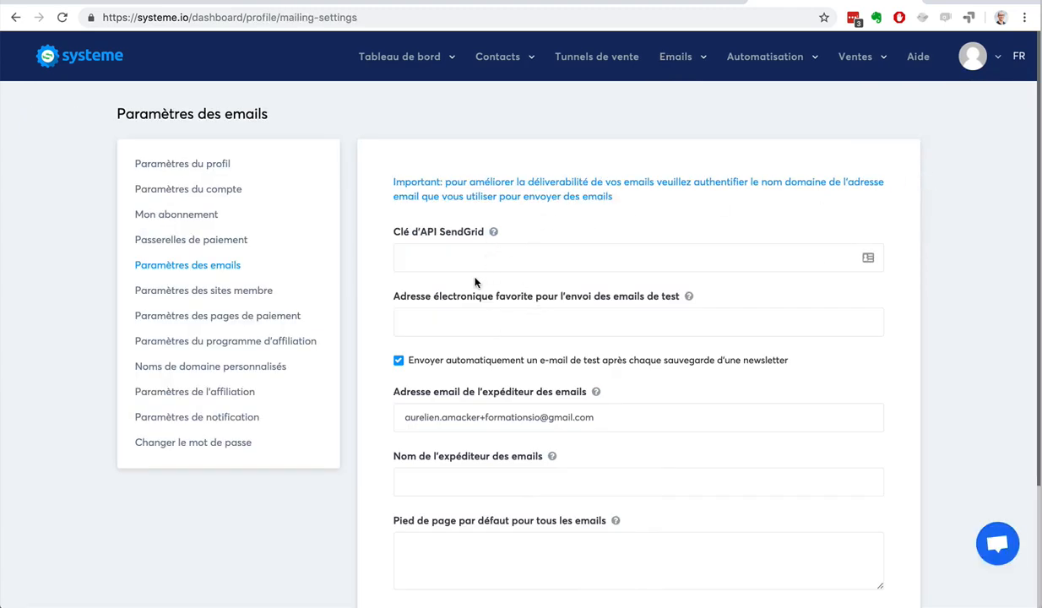
pyautogui.click(450, 250)
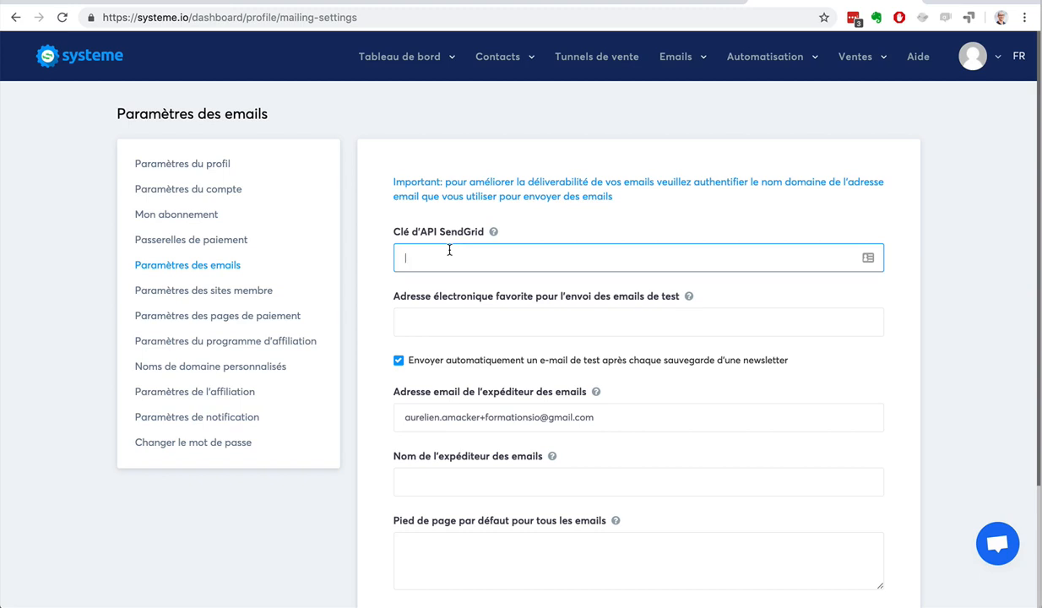
pyautogui.click(494, 232)
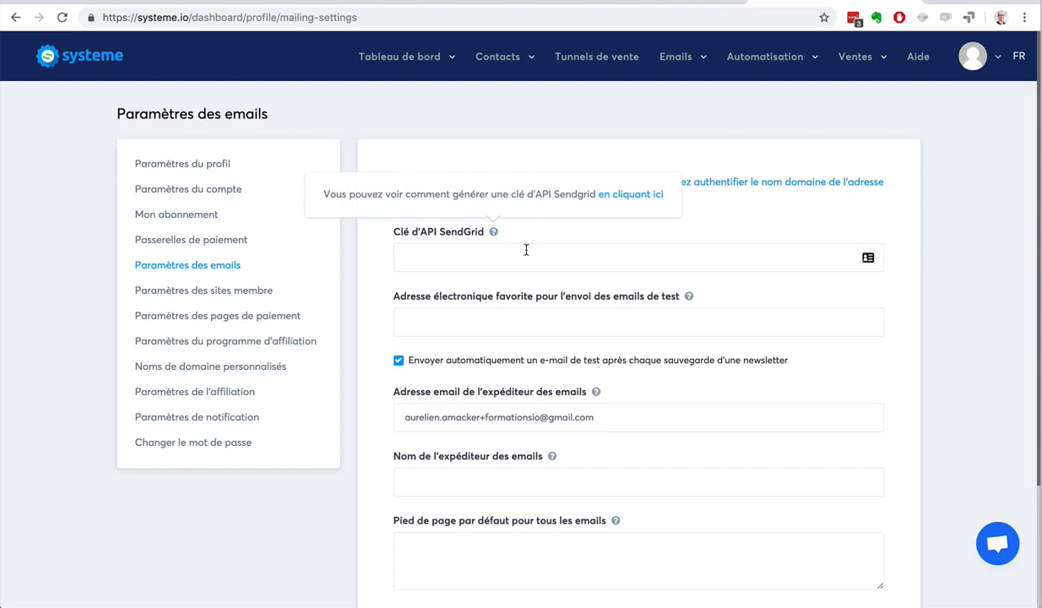
pyautogui.click(526, 250)
pyautogui.click(498, 321)
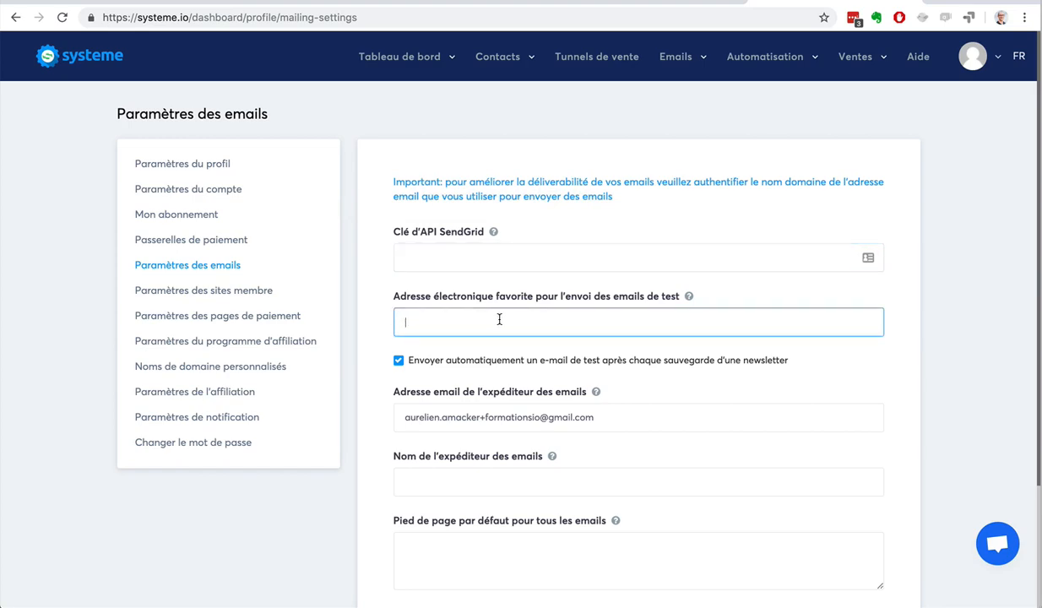
# - Try to save the email settings with the sender's full name filled in and the default footer left empty
pyautogui.scroll(-3, 710, 441)
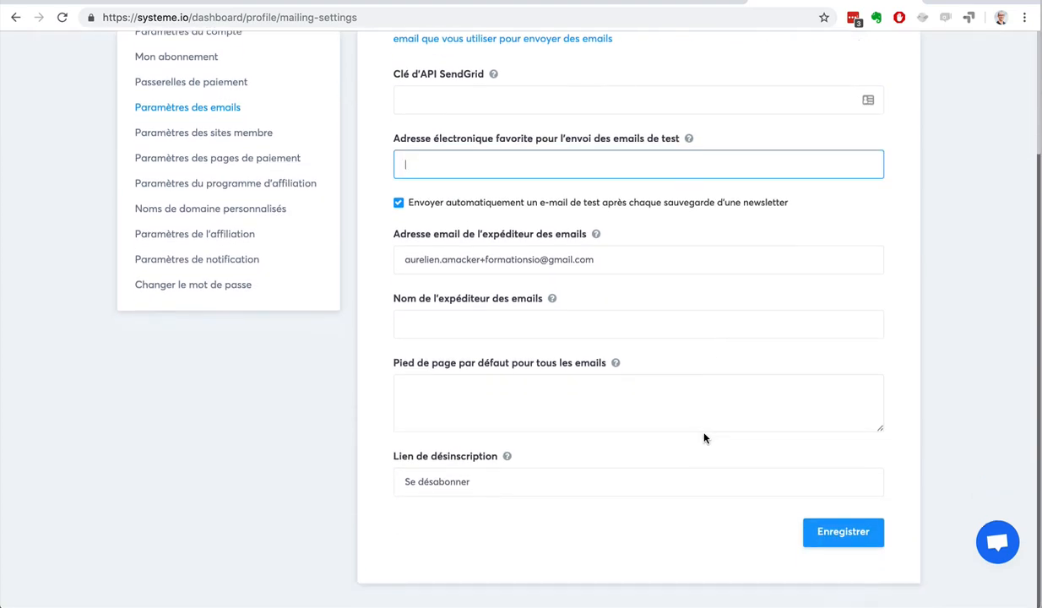
pyautogui.click(537, 333)
pyautogui.write('Aureli')
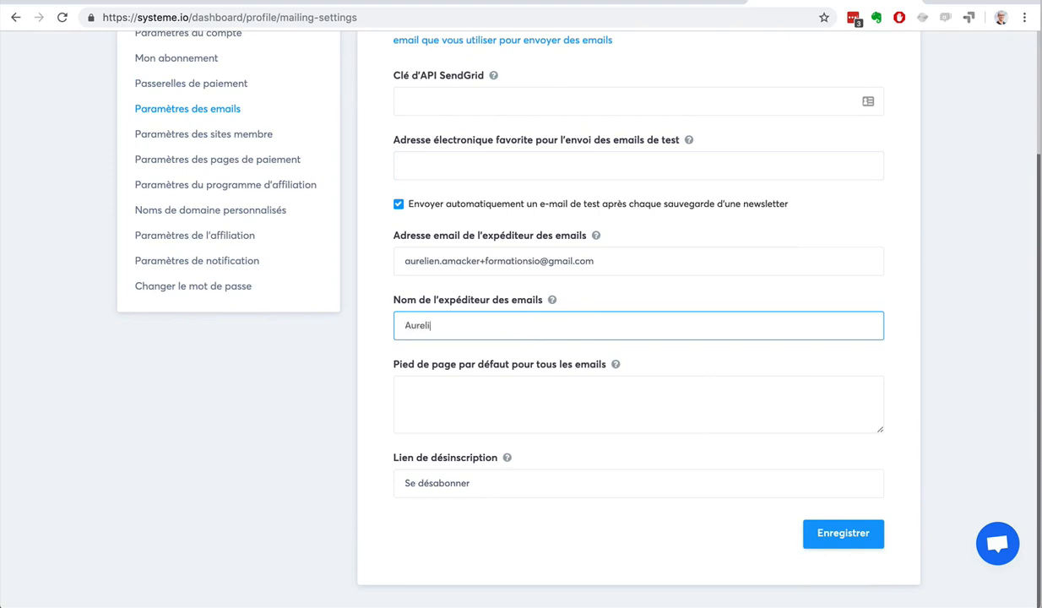
pyautogui.write('en Amacker')
pyautogui.click(522, 396)
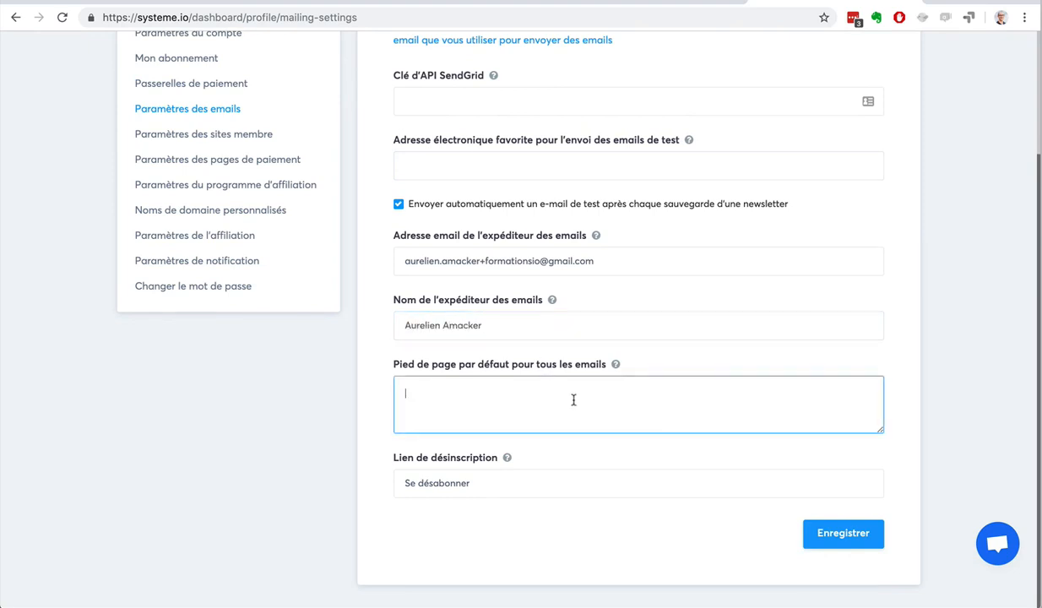
pyautogui.click(841, 533)
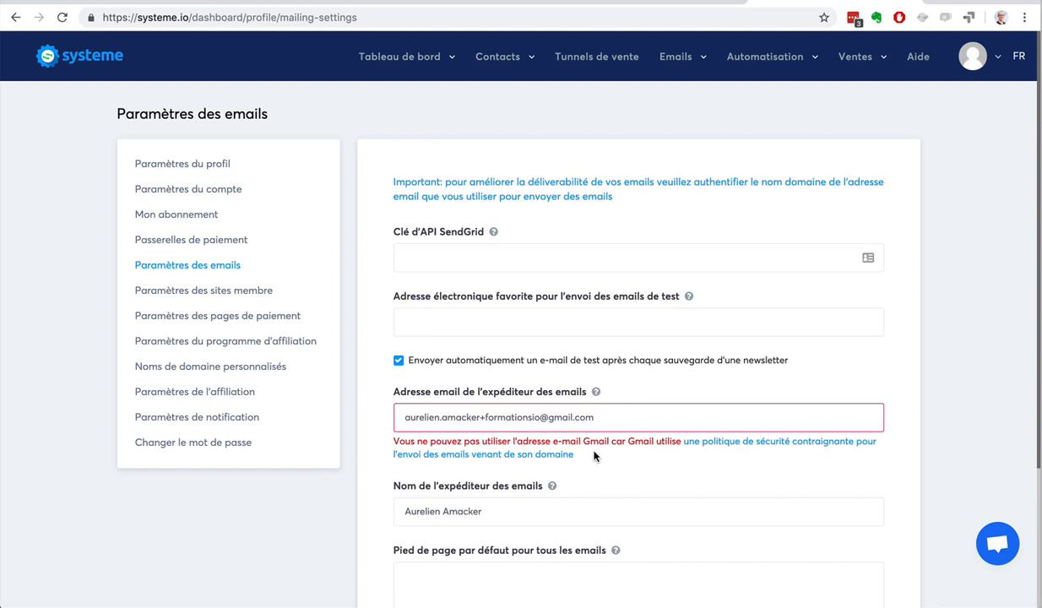
pyautogui.moveTo(597, 417); pyautogui.dragTo(384, 416)
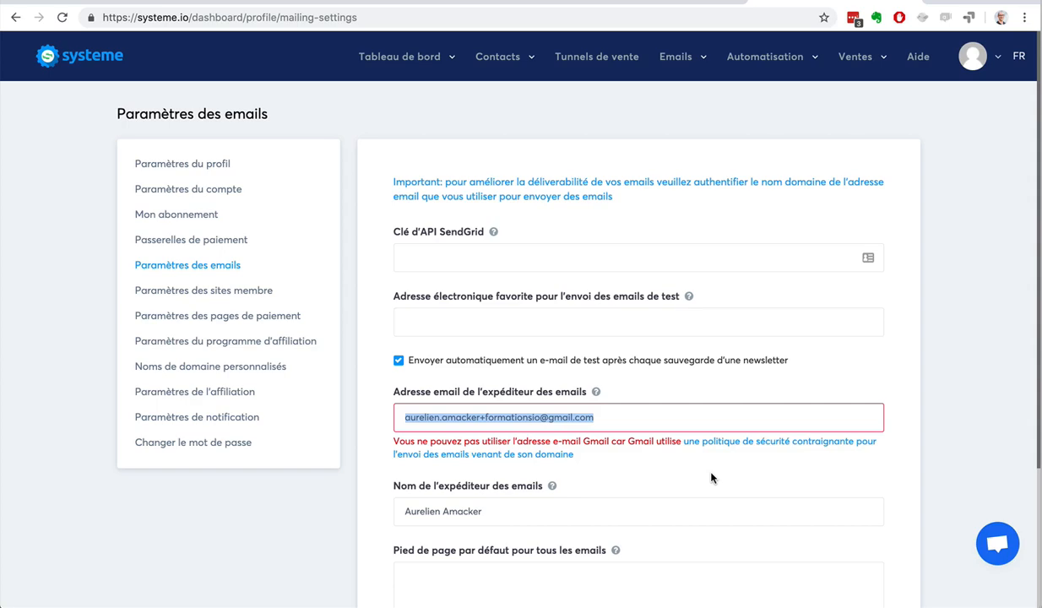
pyautogui.scroll(-3, 878, 414)
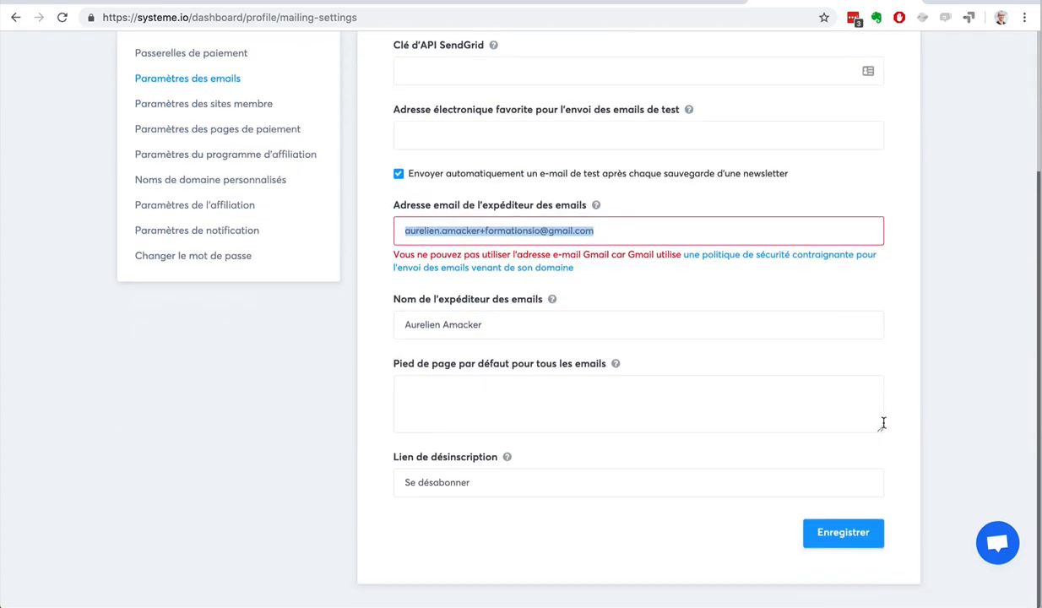
pyautogui.scroll(3, 882, 422)
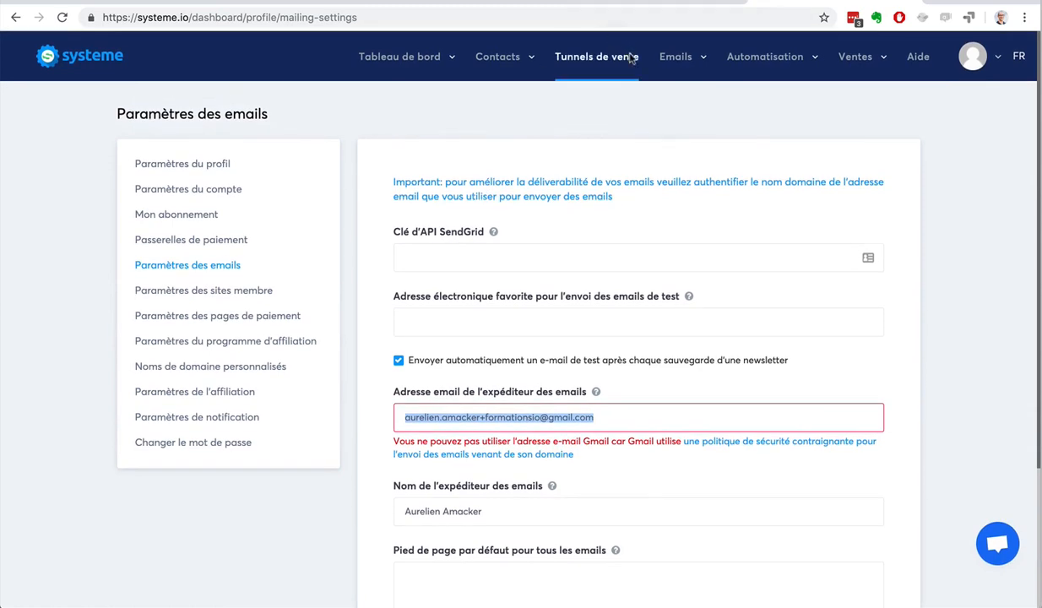
# - Create a new blank newsletter from the newsletter list
pyautogui.moveTo(675, 74)
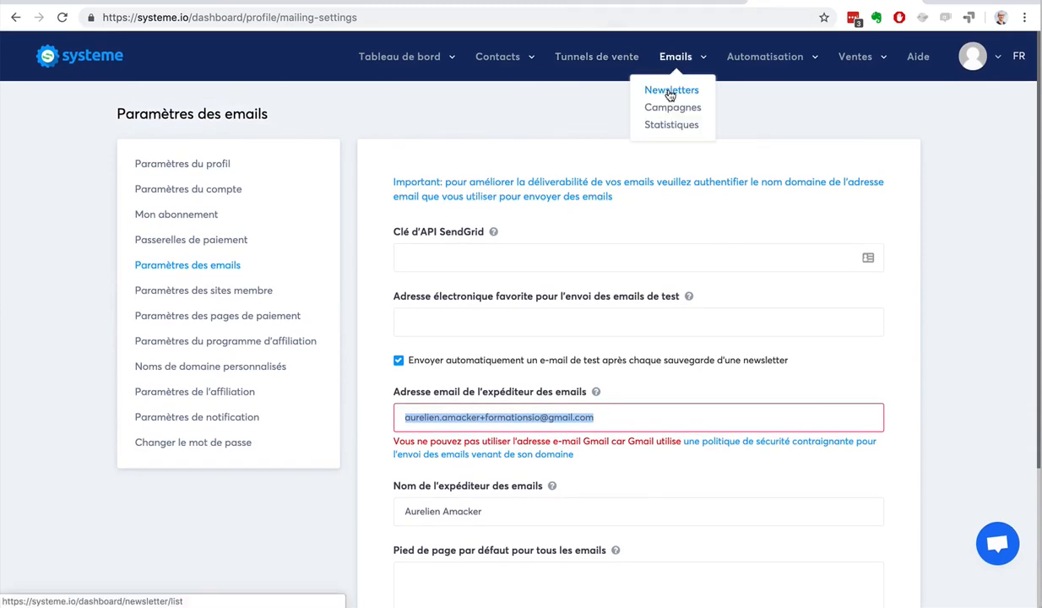
pyautogui.click(670, 92)
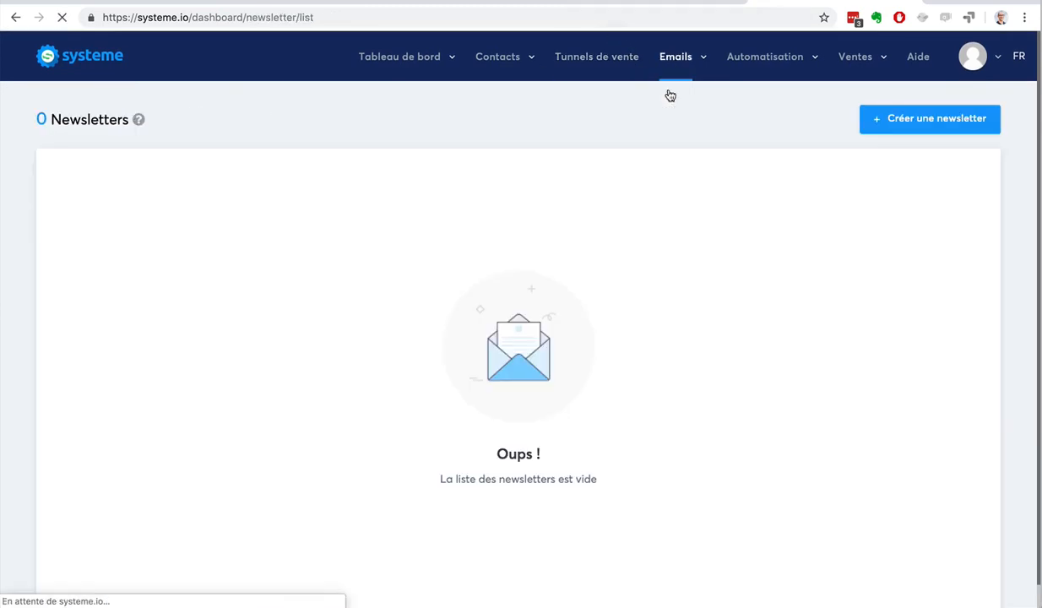
pyautogui.click(886, 113)
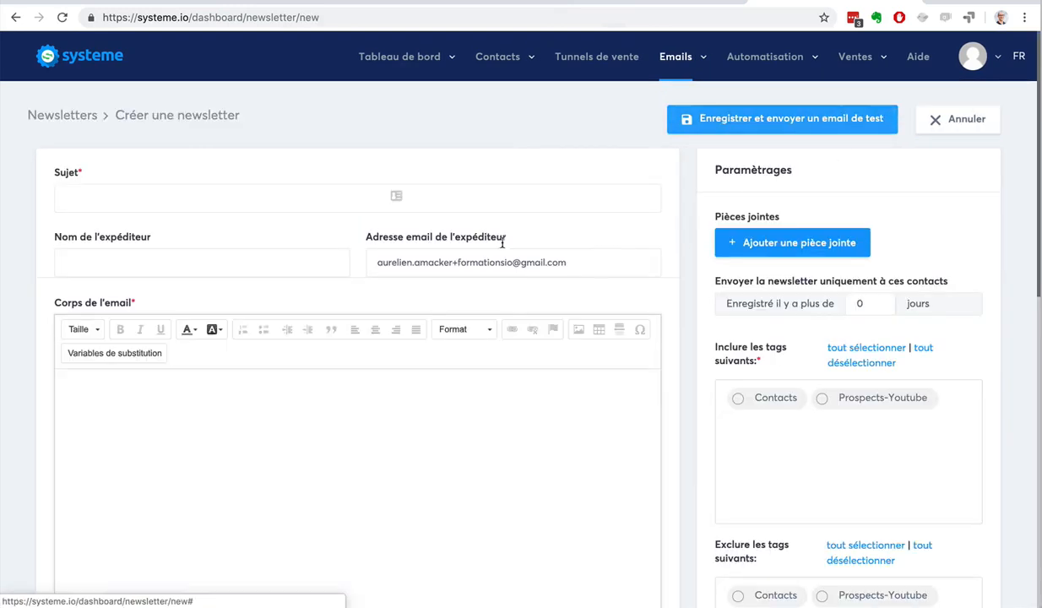
pyautogui.click(240, 202)
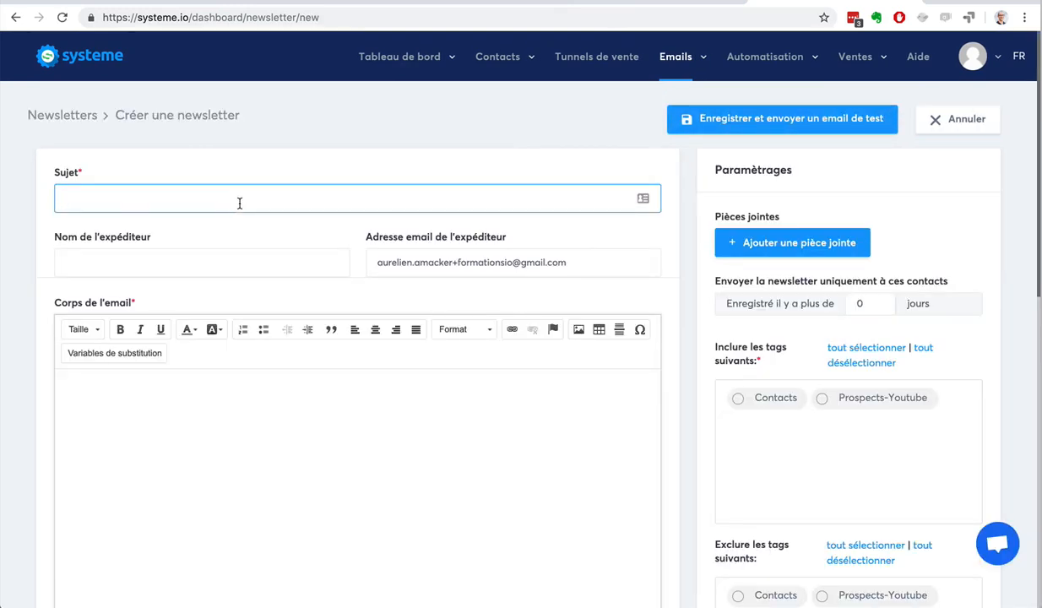
pyautogui.click(204, 397)
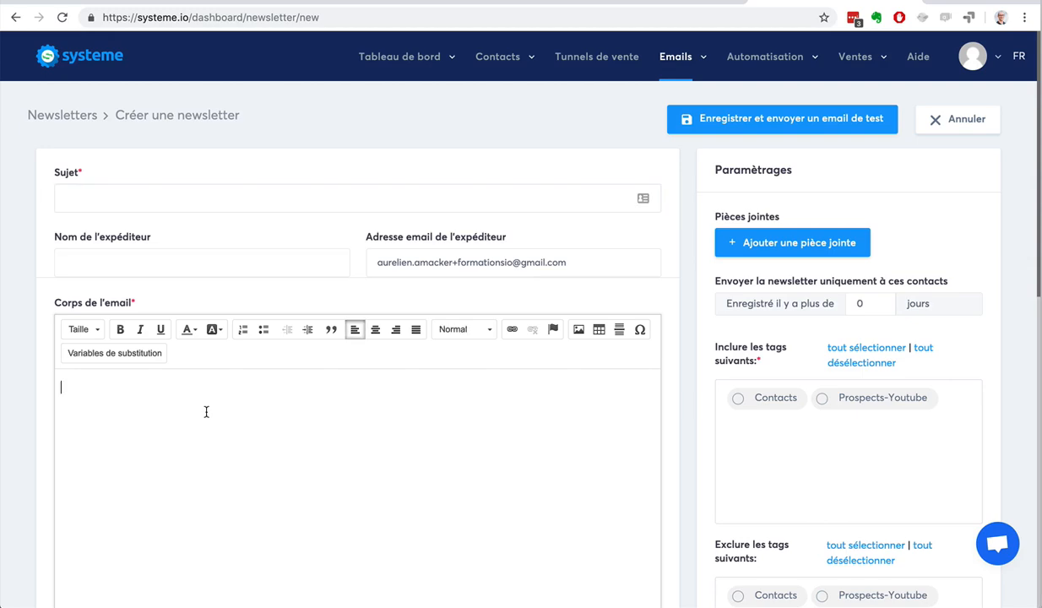
# - Include the Contacts and Prospects-Youtube tags as recipients of the newsletter
pyautogui.scroll(-1, 209, 412)
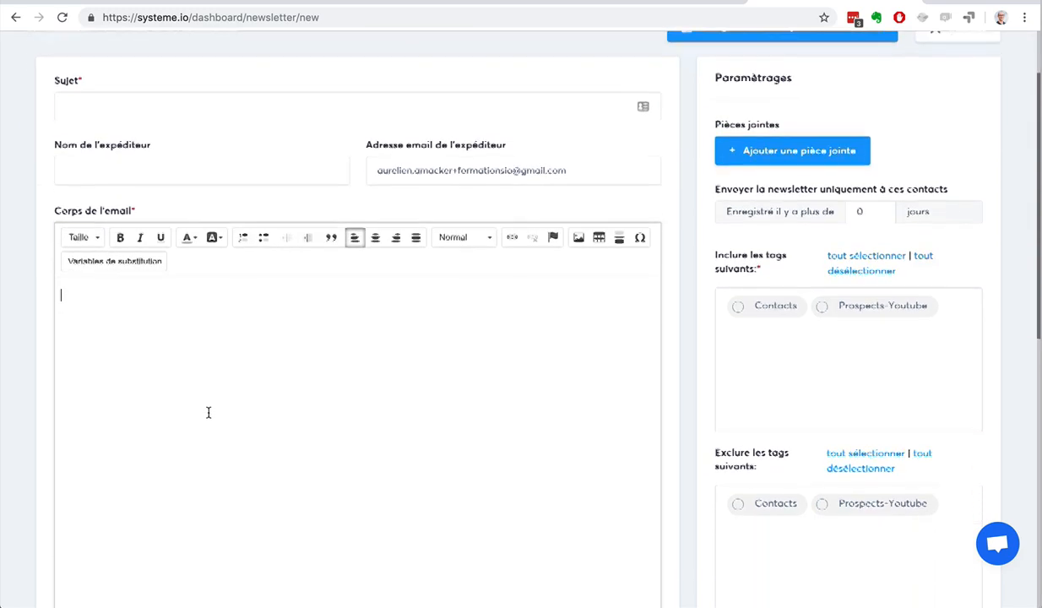
pyautogui.click(738, 306)
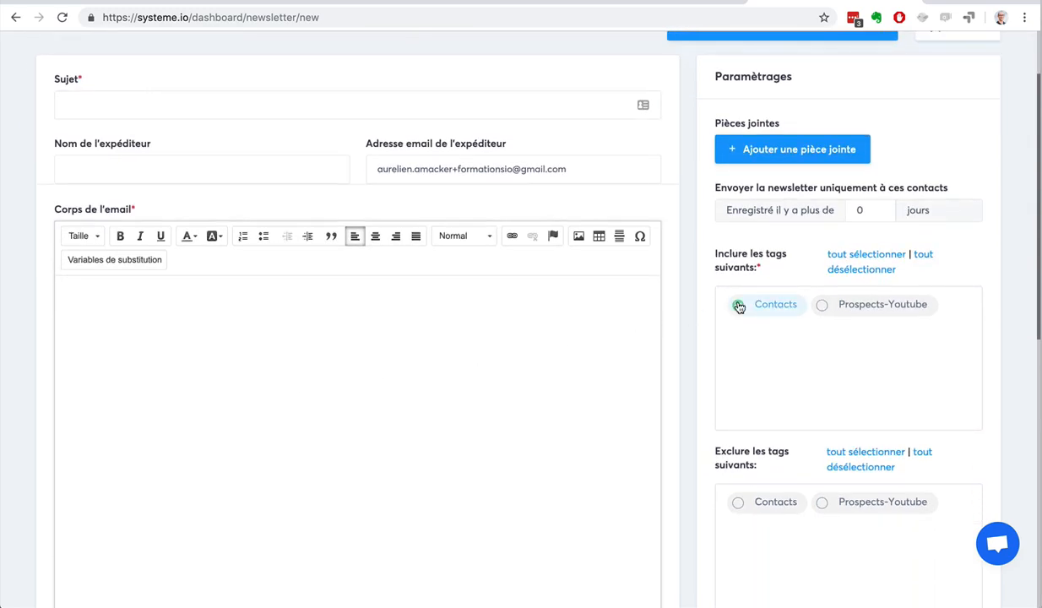
pyautogui.click(832, 307)
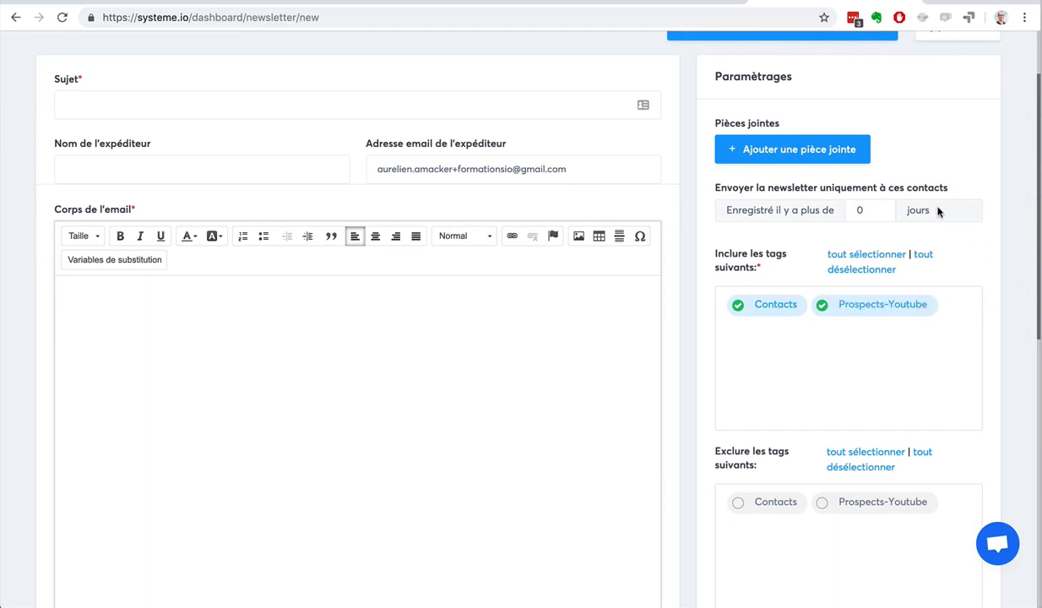
# - Restrict the newsletter to contacts registered more than 14 days ago
pyautogui.click(879, 209)
pyautogui.click(880, 209)
pyautogui.click(879, 208)
pyautogui.click(880, 209)
pyautogui.click(879, 209)
pyautogui.click(879, 209)
pyautogui.click(879, 208)
pyautogui.click(879, 209)
pyautogui.click(880, 209)
pyautogui.click(879, 209)
pyautogui.click(879, 209)
pyautogui.click(879, 209)
pyautogui.click(879, 208)
pyautogui.click(879, 209)
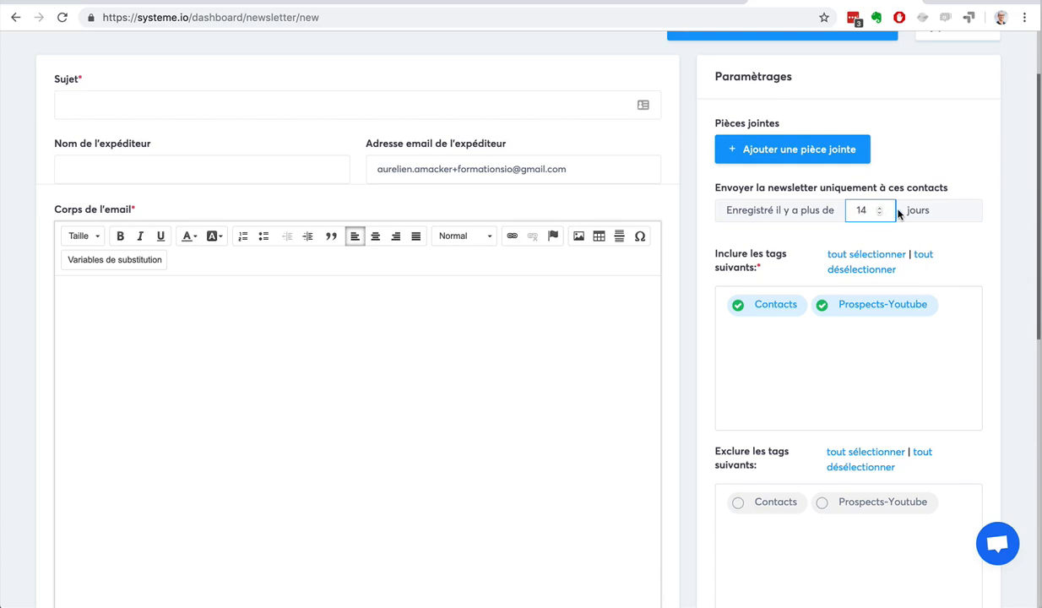
# - Exclude the Contacts tag from the newsletter's recipients, including trying it as an included tag again in between
pyautogui.scroll(-3, 911, 255)
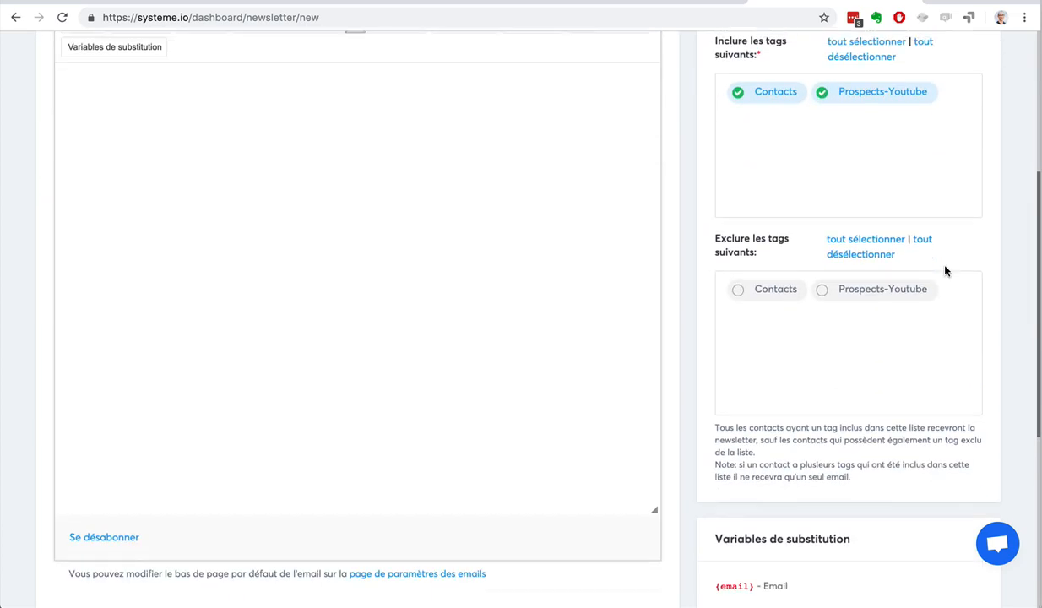
pyautogui.click(761, 290)
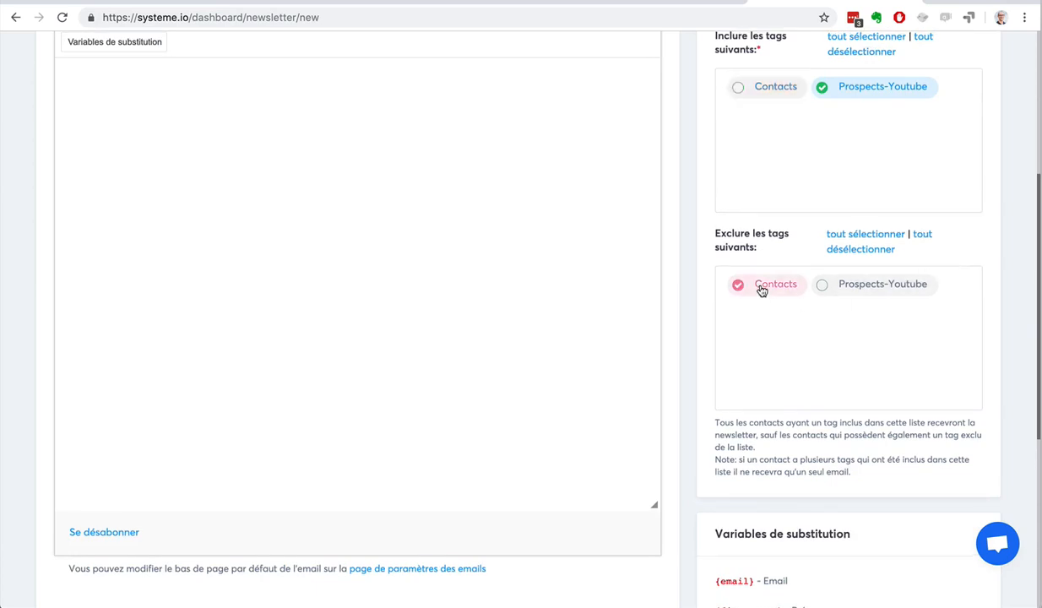
pyautogui.click(752, 88)
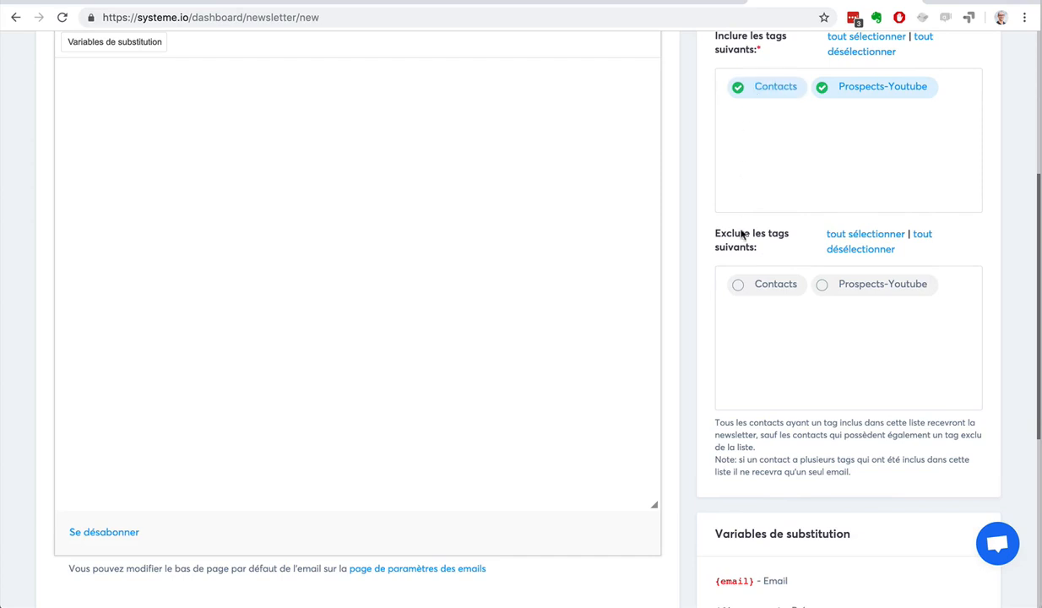
pyautogui.click(743, 289)
# - Examine the substitution variables available for the newsletter, such as first name, last name and phone number
pyautogui.scroll(-4, 997, 365)
pyautogui.scroll(-1, 778, 314)
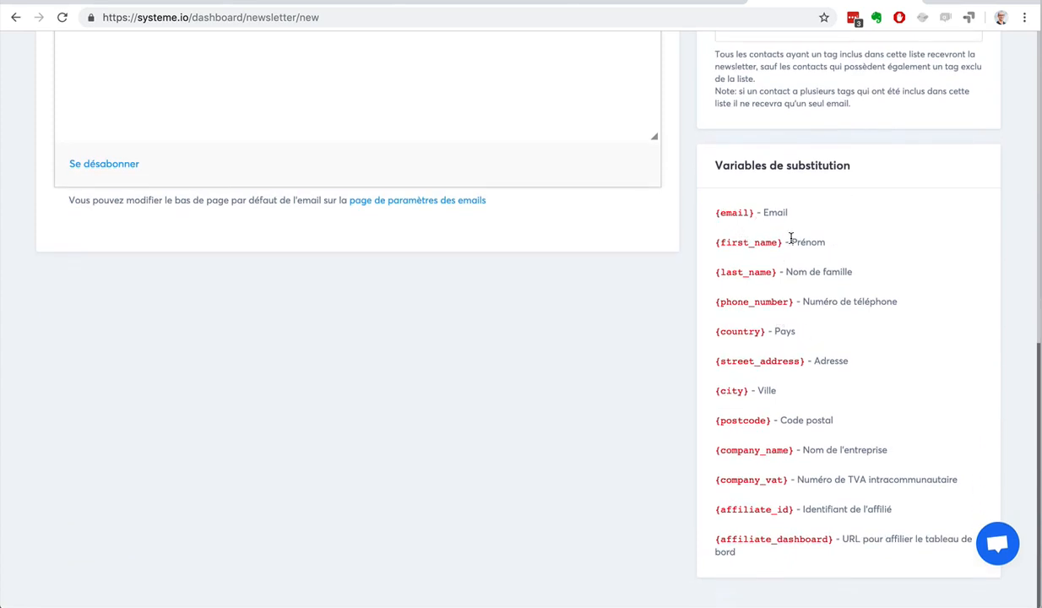
pyautogui.moveTo(790, 239); pyautogui.dragTo(838, 242)
pyautogui.moveTo(787, 271); pyautogui.dragTo(853, 273)
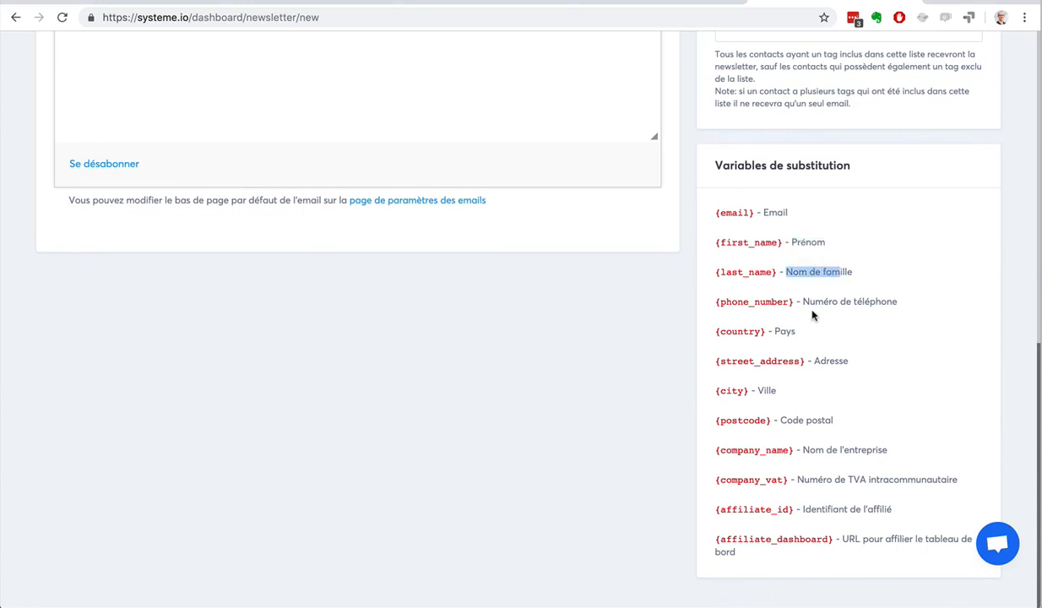
pyautogui.moveTo(804, 301); pyautogui.dragTo(876, 314)
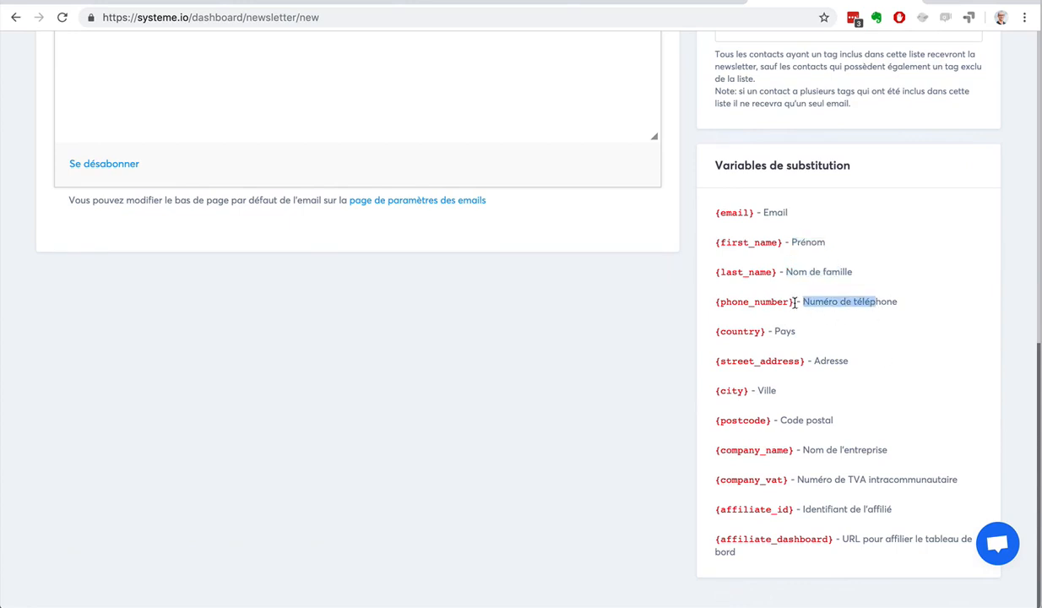
pyautogui.moveTo(795, 302); pyautogui.dragTo(717, 299)
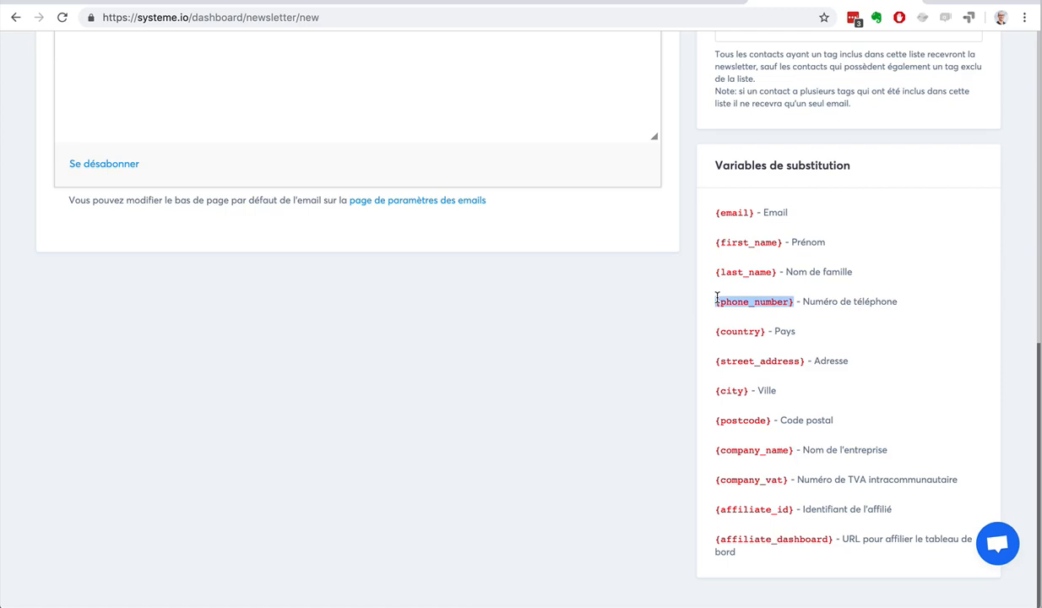
# - Insert the {phone_number} substitution variable into the newsletter's email body
pyautogui.scroll(4, 460, 235)
pyautogui.click(246, 157)
pyautogui.write('{phone_number}')
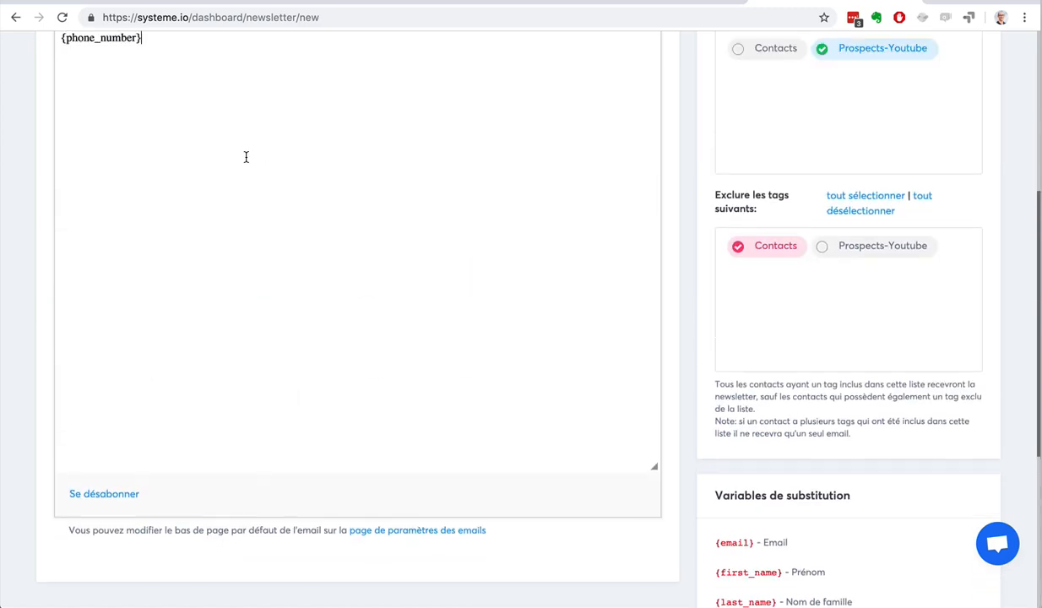
pyautogui.scroll(2, 244, 157)
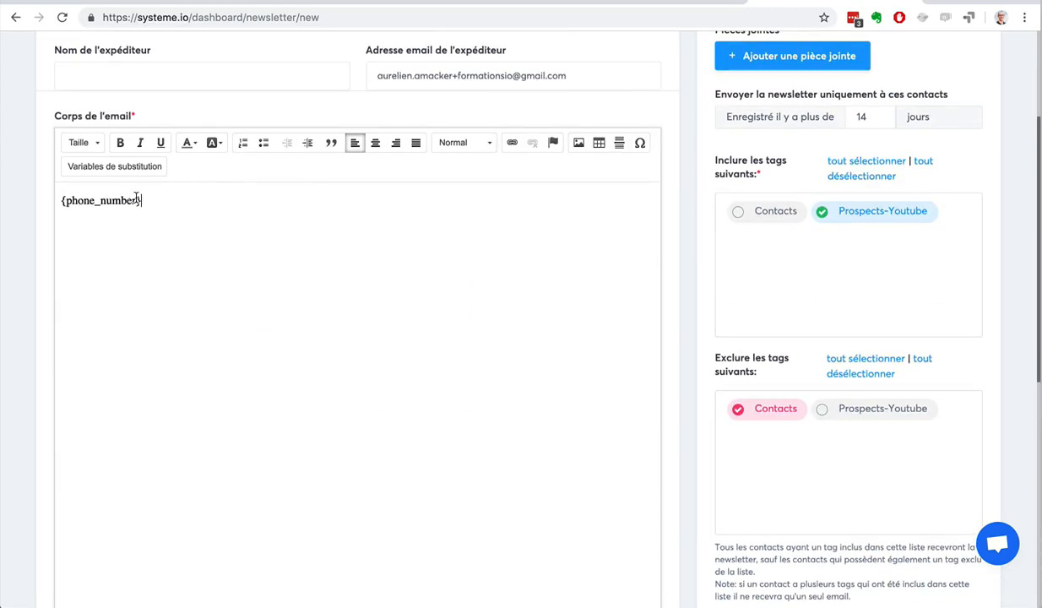
pyautogui.moveTo(136, 200); pyautogui.dragTo(67, 200)
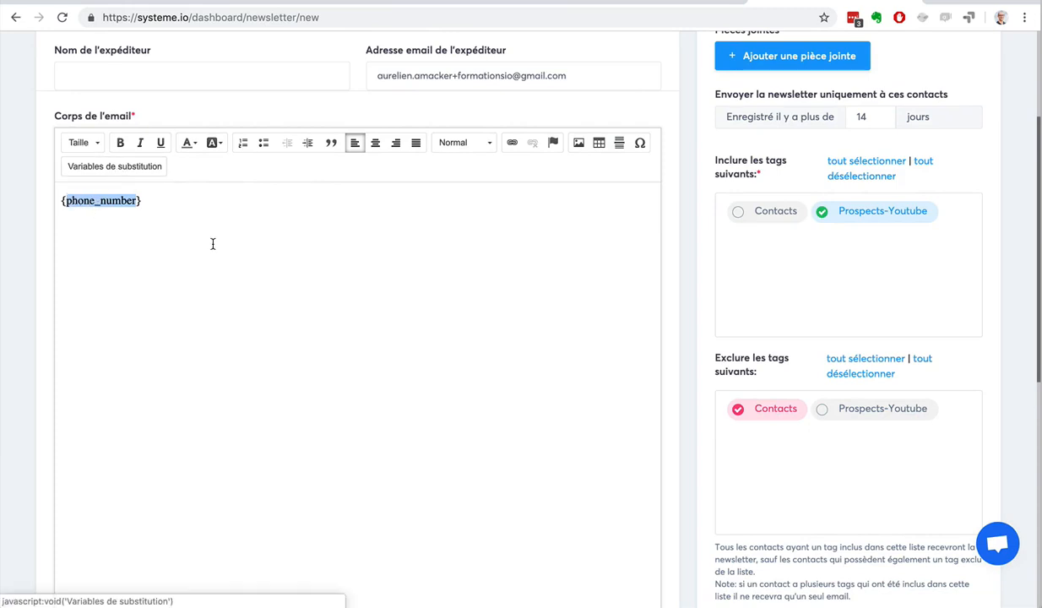
pyautogui.scroll(3, 212, 247)
pyautogui.click(152, 322)
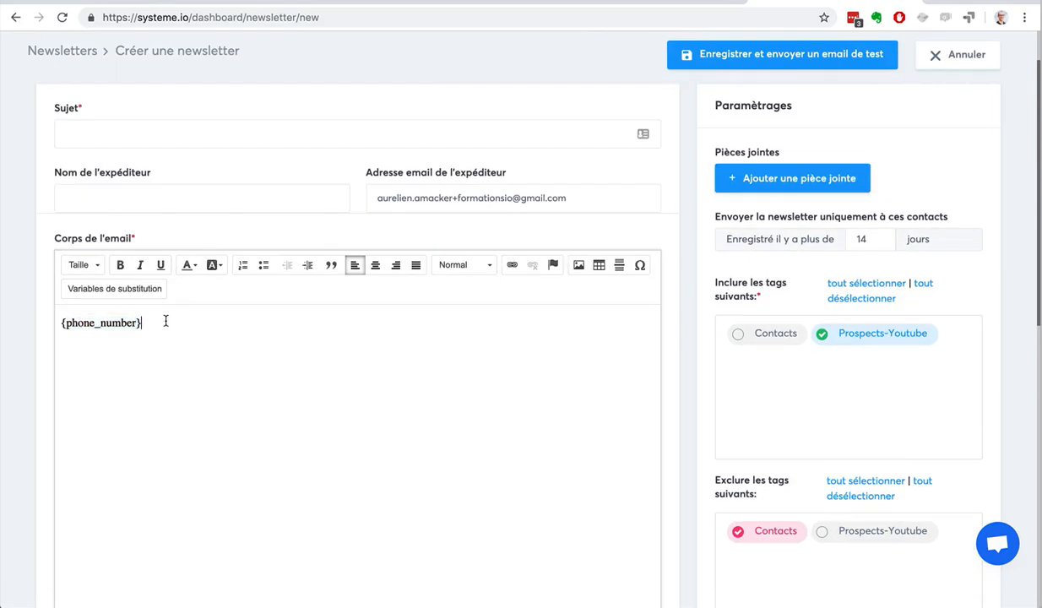
pyautogui.moveTo(165, 319); pyautogui.dragTo(44, 312)
pyautogui.scroll(1, 118, 317)
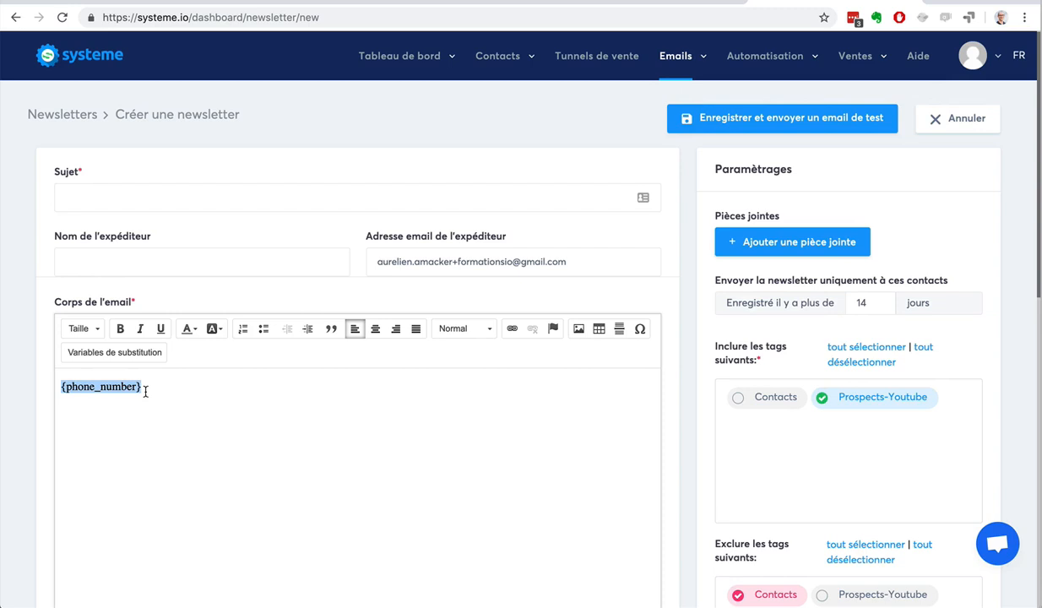
pyautogui.moveTo(149, 388); pyautogui.dragTo(58, 386)
pyautogui.click(254, 406)
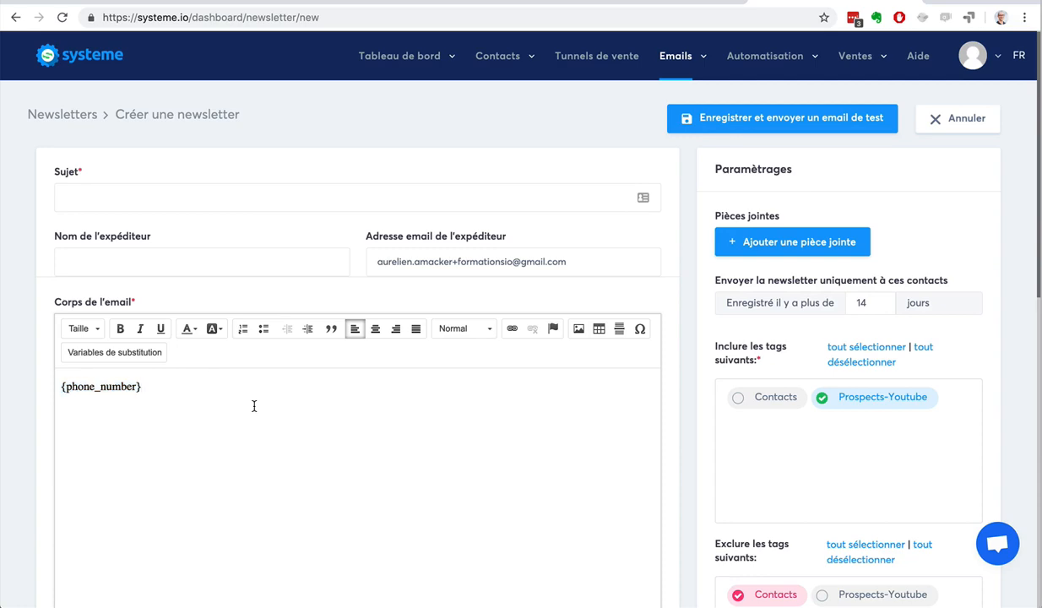
# - Set the newsletter's subject to "titre" and try to save it and send a test email
pyautogui.scroll(-3, 253, 406)
pyautogui.scroll(-3, 253, 406)
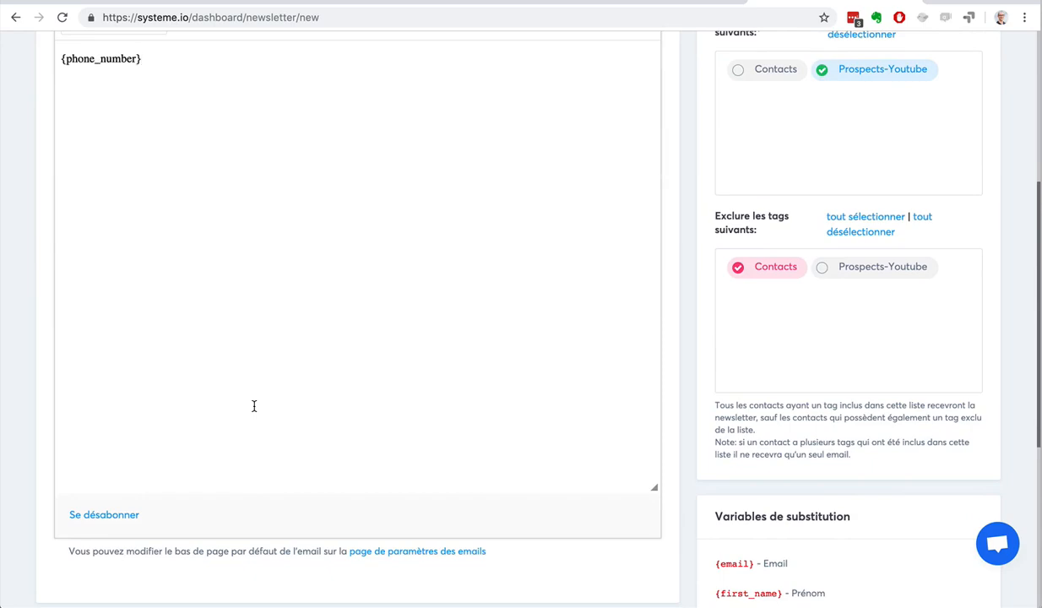
pyautogui.scroll(-2, 254, 406)
pyautogui.scroll(6, 254, 407)
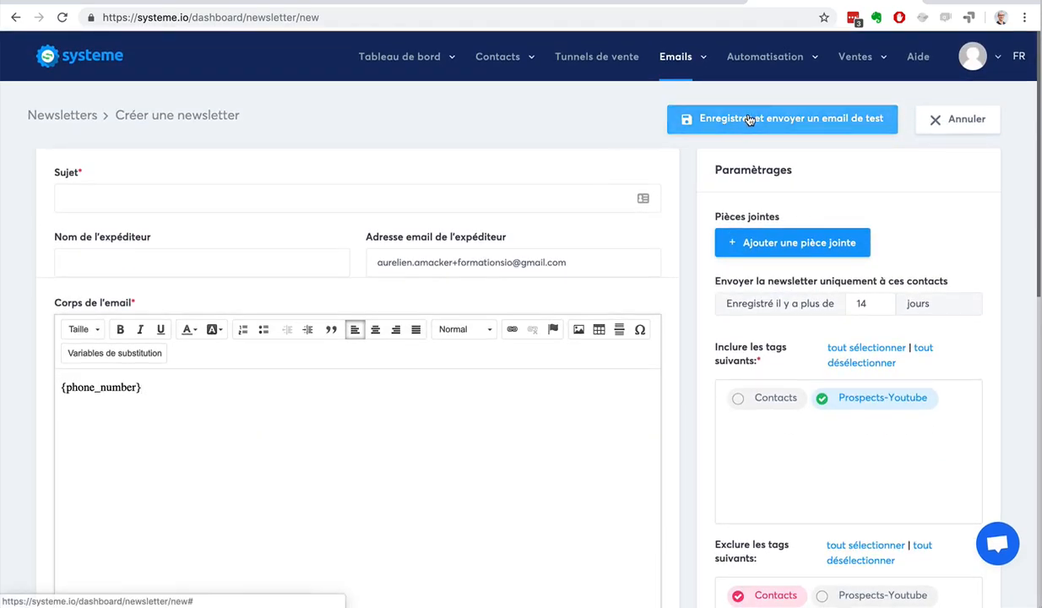
pyautogui.click(749, 120)
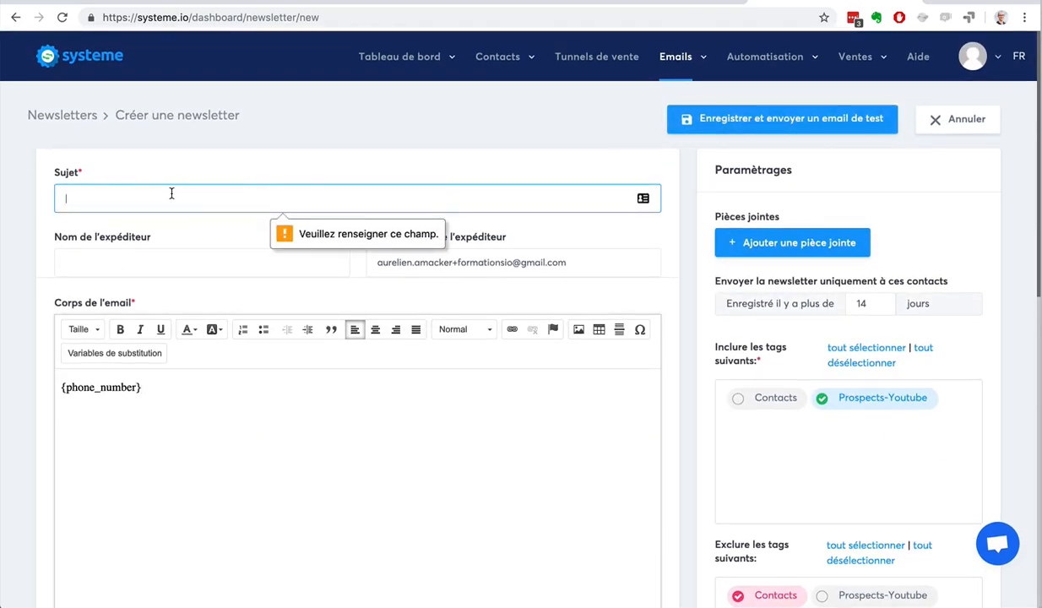
pyautogui.write('titre')
pyautogui.click(760, 120)
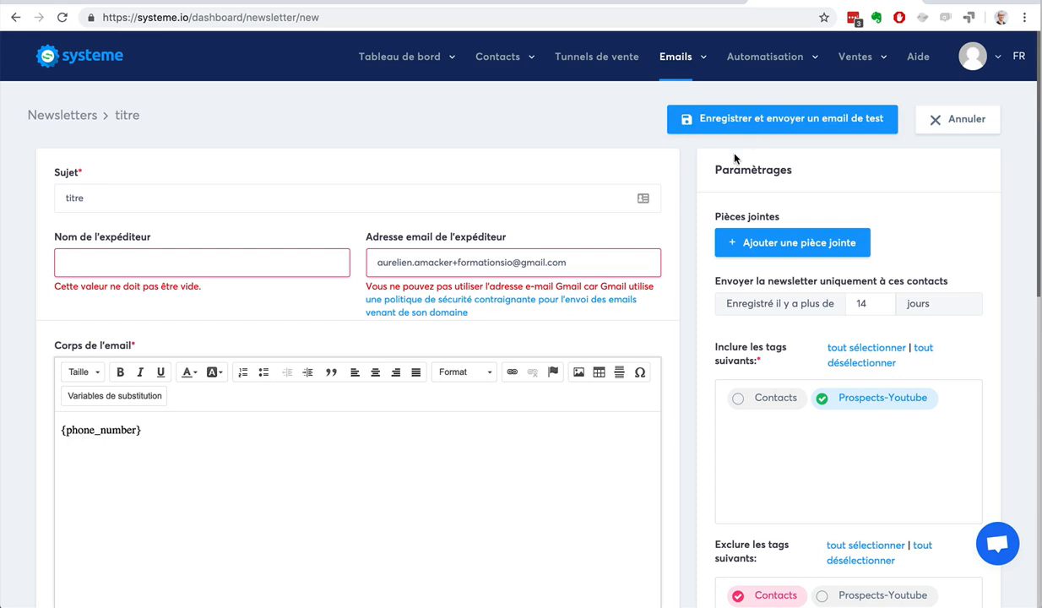
# - Create an email campaign with "7 conseils pour ..." as both name and description, and open it
pyautogui.moveTo(676, 78)
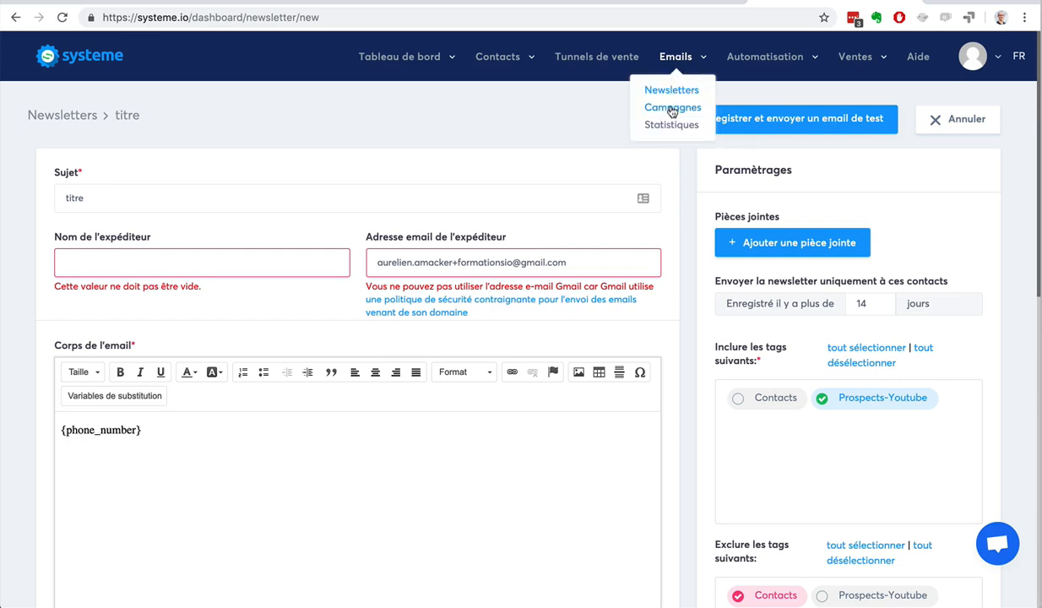
pyautogui.click(672, 110)
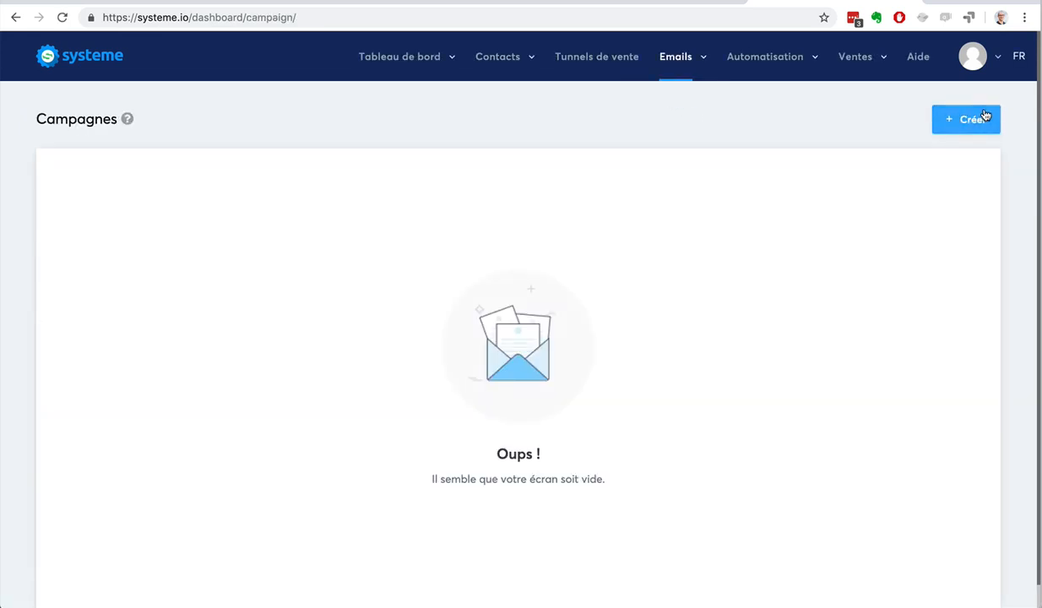
pyautogui.click(971, 119)
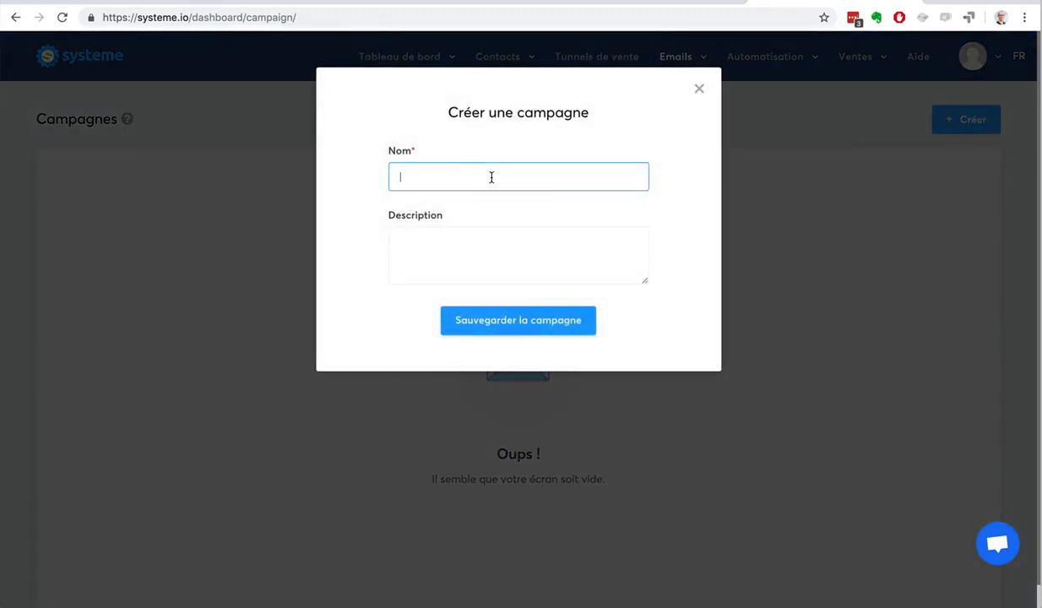
pyautogui.write('7 conseils pour ...')
pyautogui.moveTo(473, 177); pyautogui.dragTo(363, 166)
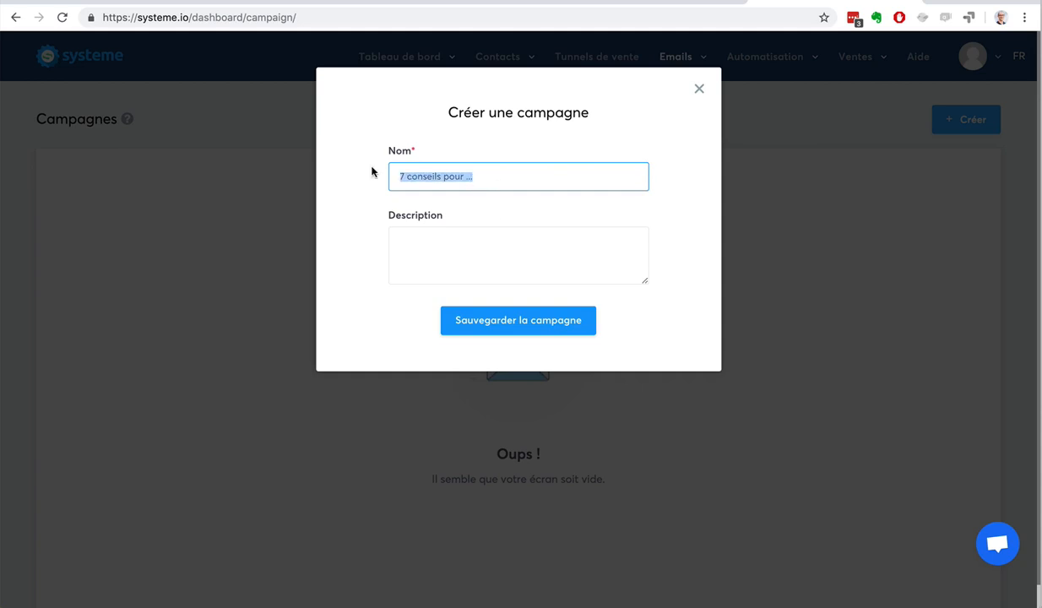
pyautogui.hotkey('ctrl', 'c')
pyautogui.click(465, 237)
pyautogui.hotkey('ctrl', 'v')
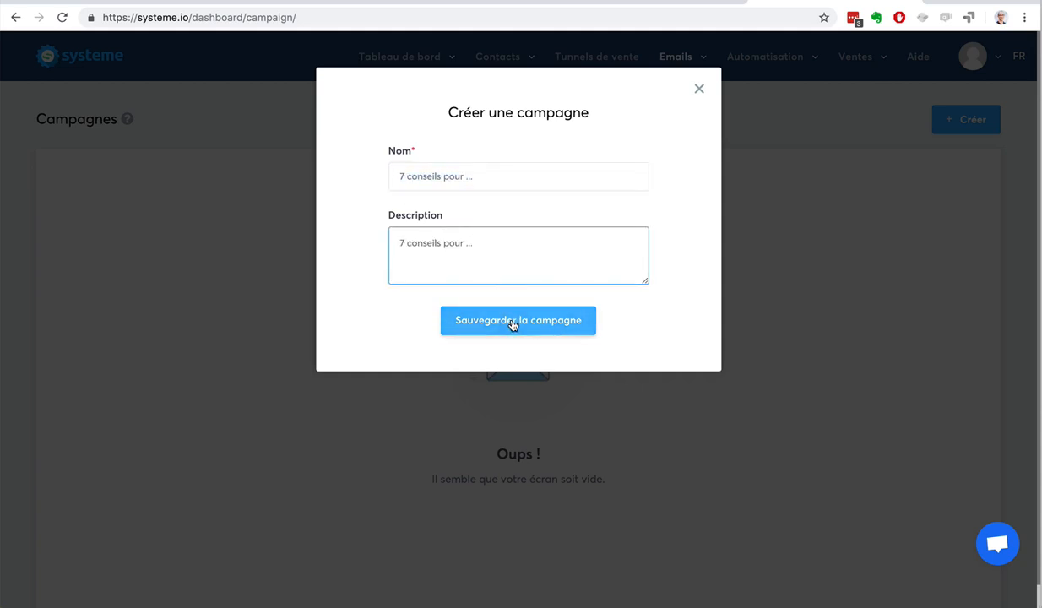
pyautogui.click(513, 322)
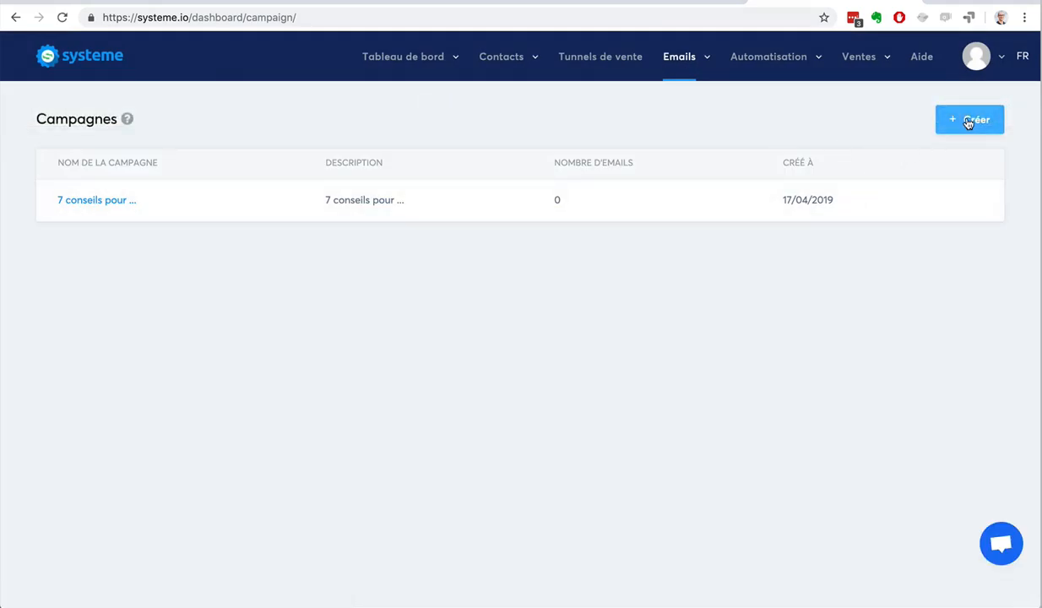
pyautogui.click(110, 207)
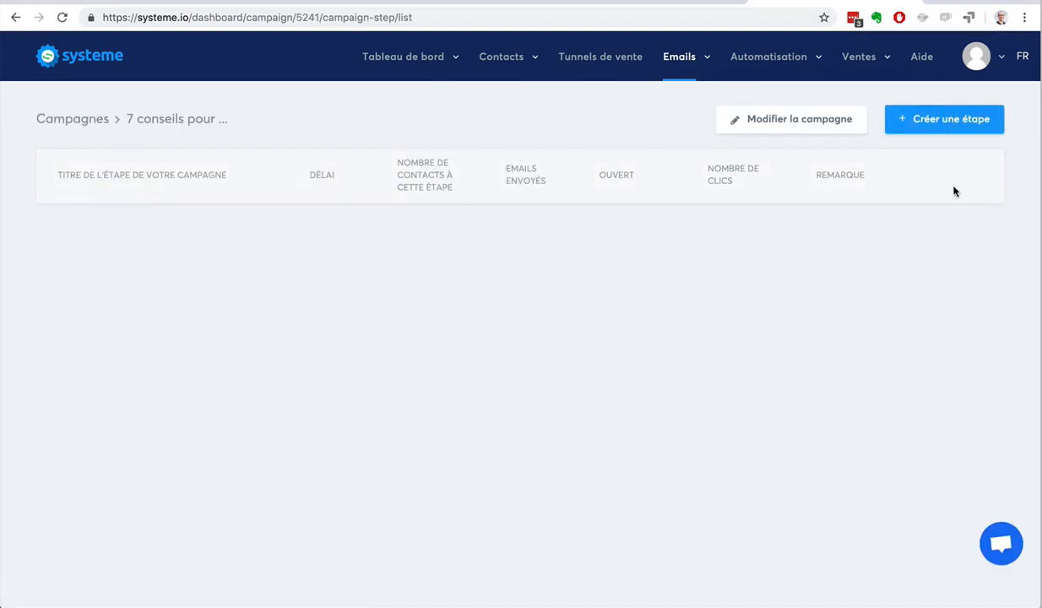
# - Try to save a new step for the campaign with its subject, sender name, body and delay left blank, and cancel it
pyautogui.click(924, 121)
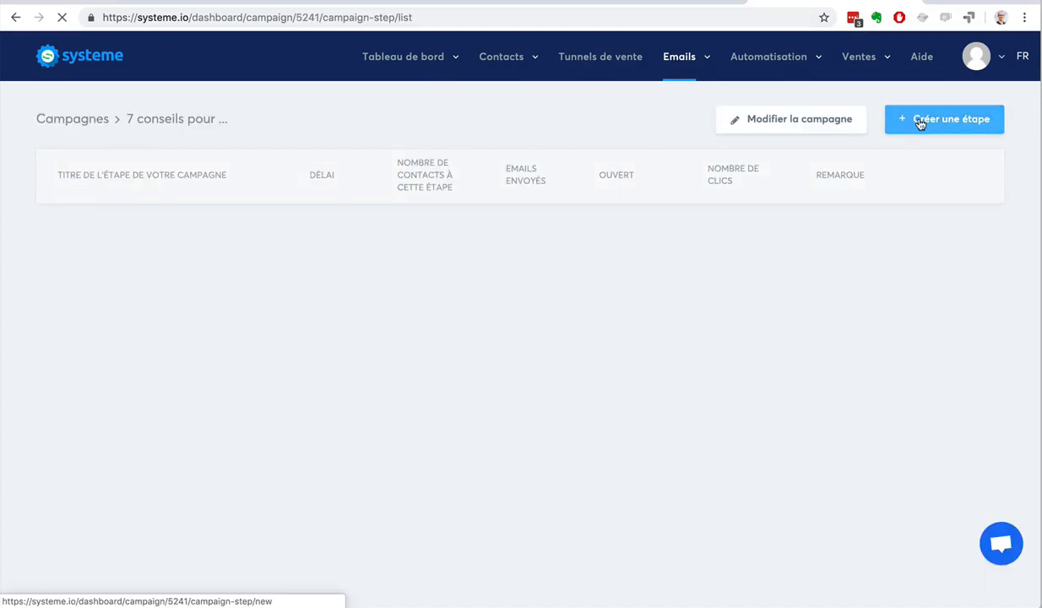
pyautogui.click(228, 200)
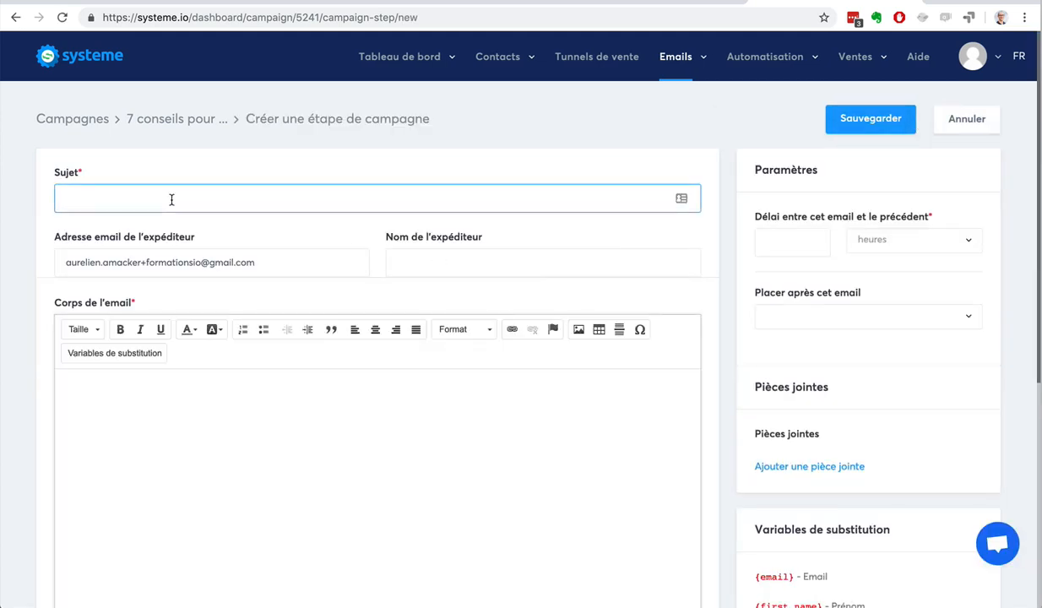
pyautogui.click(803, 239)
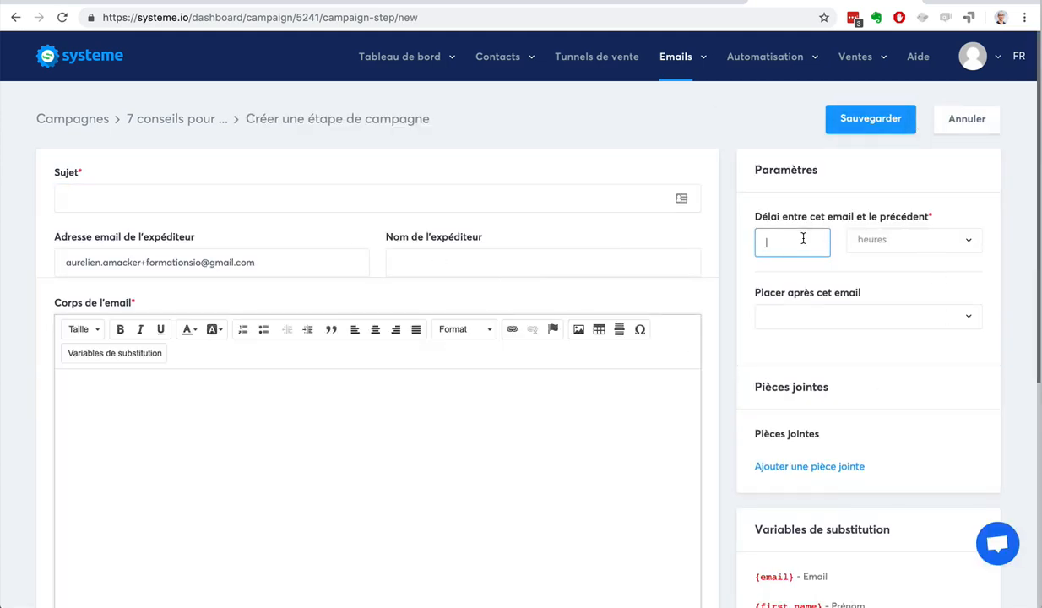
pyautogui.click(832, 314)
pyautogui.click(865, 317)
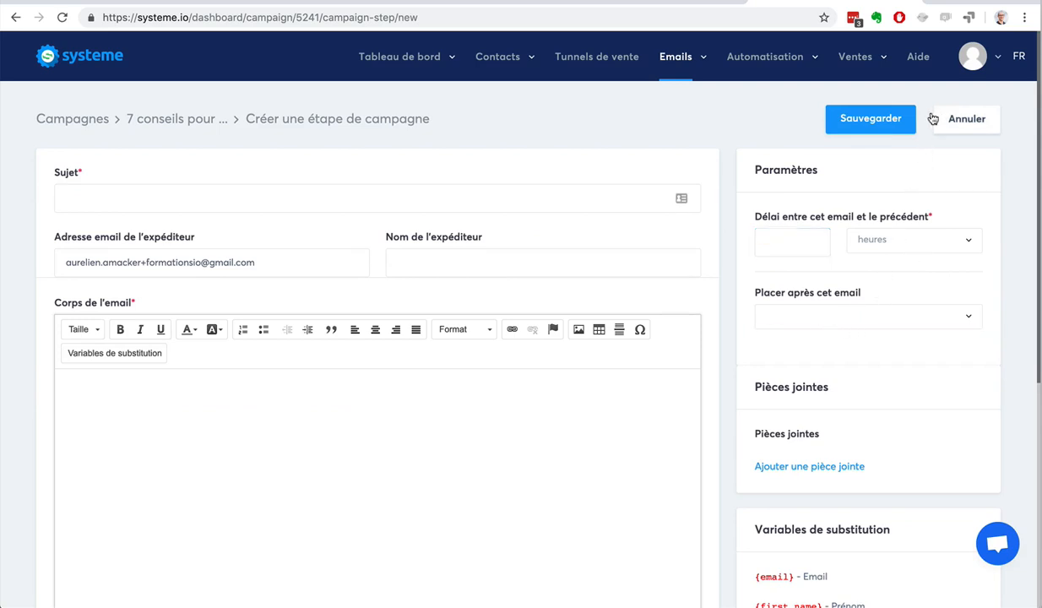
pyautogui.click(861, 119)
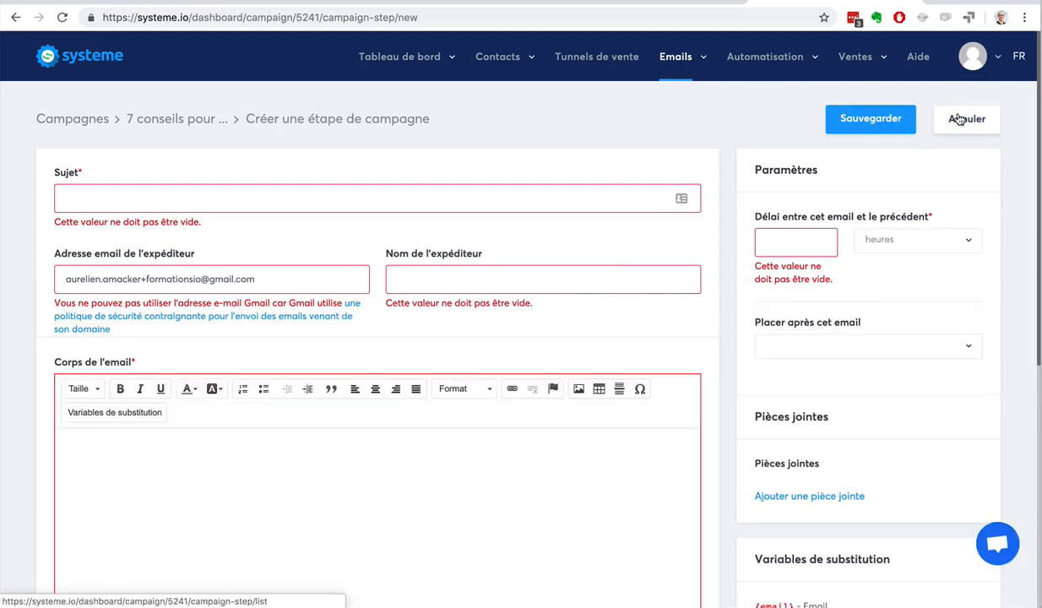
pyautogui.click(947, 119)
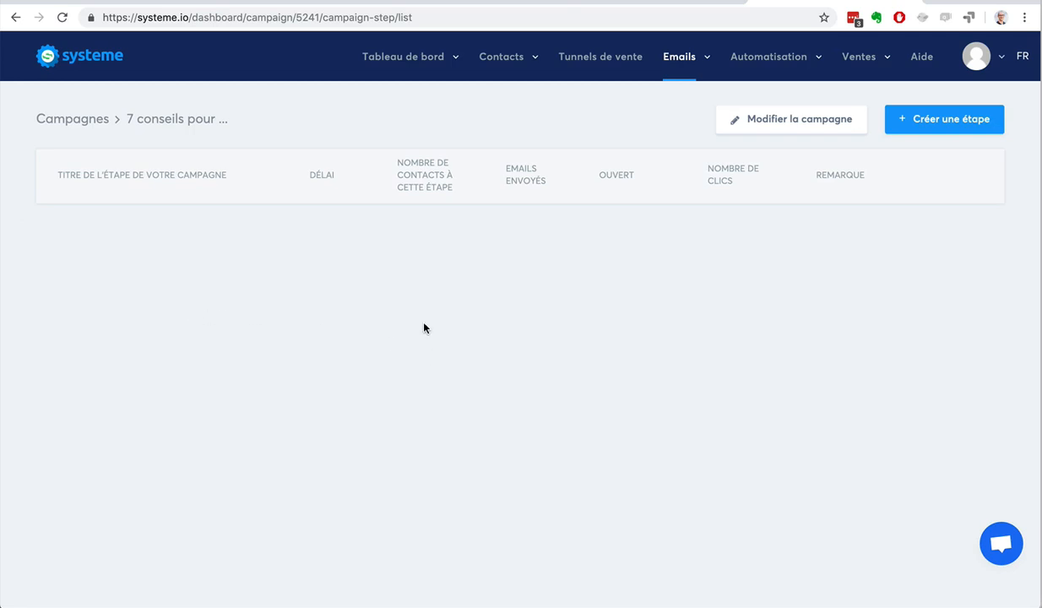
pyautogui.moveTo(690, 61)
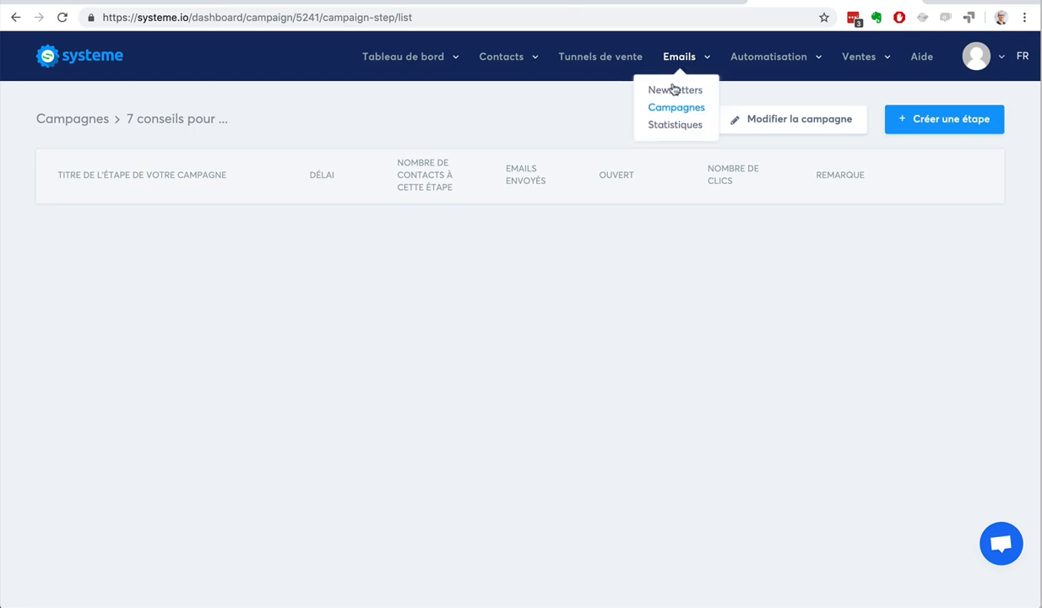